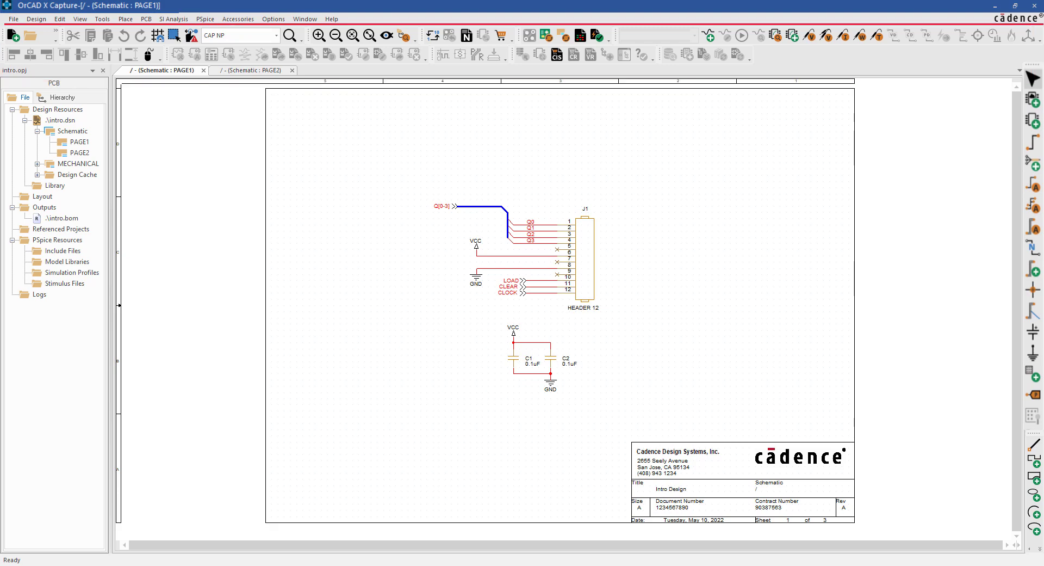
# Open the toolbar customization and hide the Align and CIS Explorer toolbars
pyautogui.click(80, 20)
pyautogui.moveTo(139, 235)
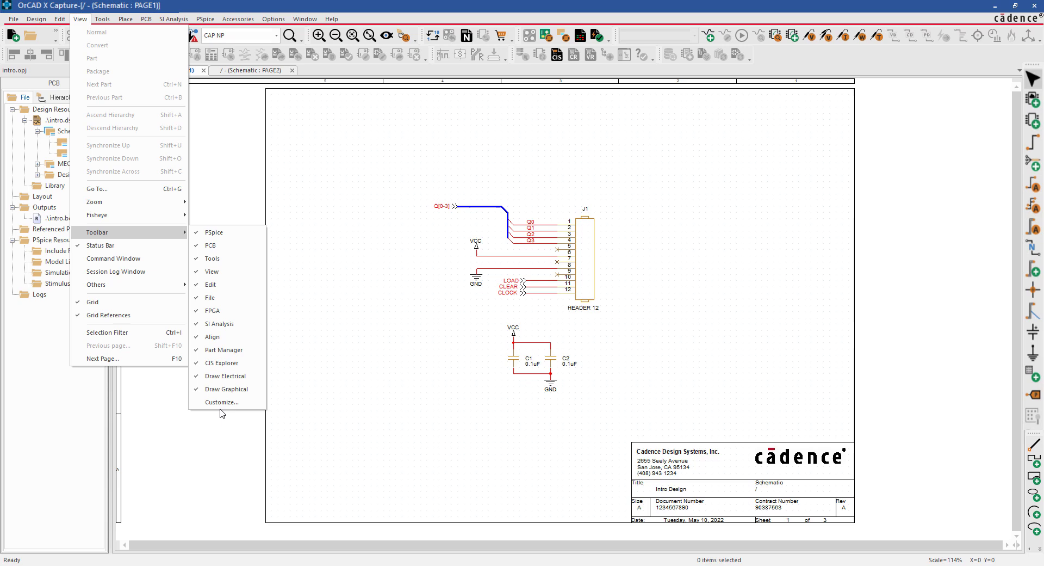
pyautogui.click(239, 403)
pyautogui.click(464, 211)
pyautogui.click(425, 248)
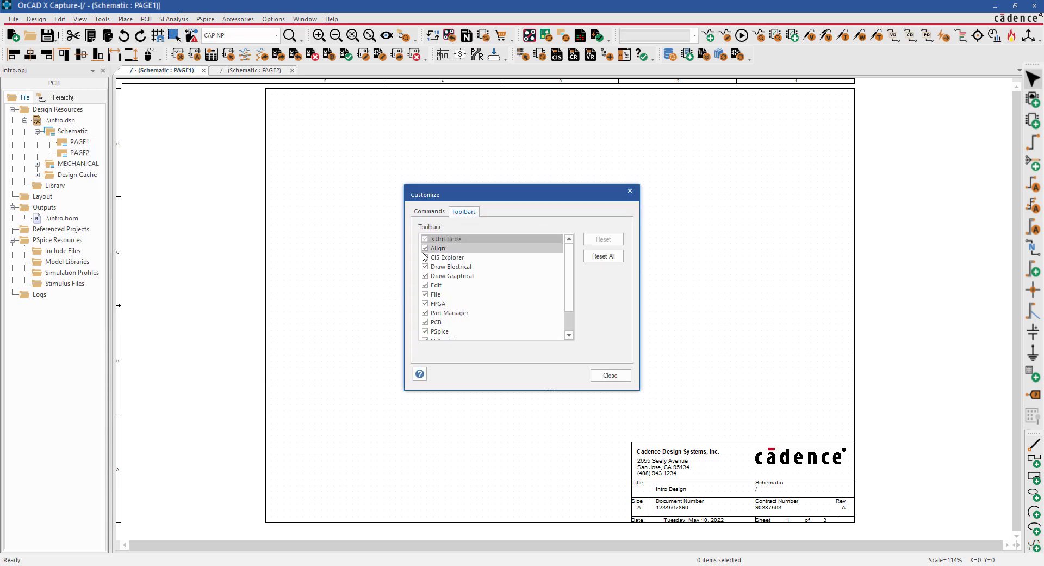
pyautogui.click(425, 257)
# Hide the FPGA, Part Manager, PCB, PSpice and SI Analysis toolbars, and reposition the Draw Graphical toolbar
pyautogui.scroll(-1, 434, 276)
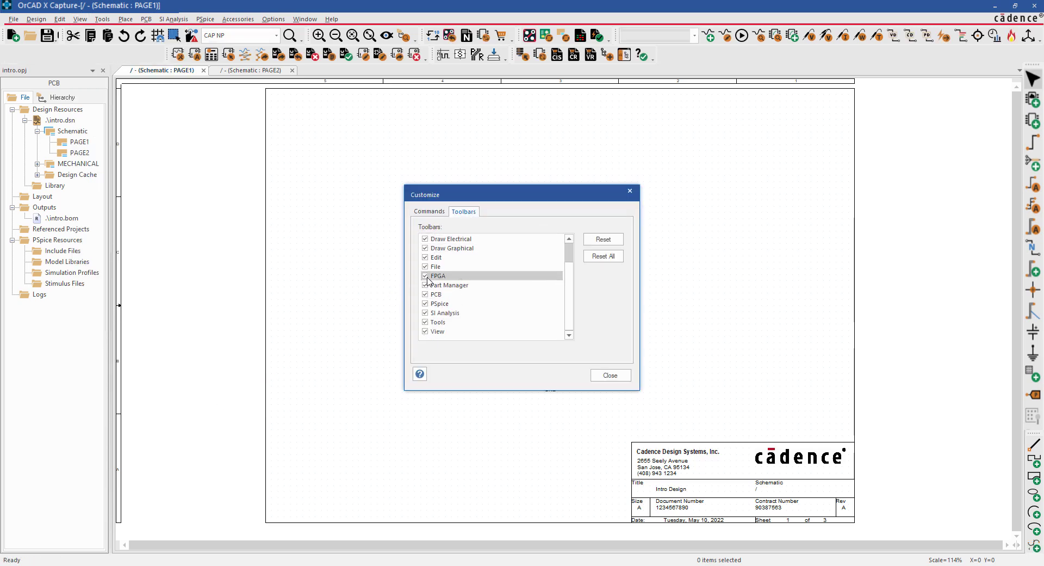
pyautogui.click(425, 275)
pyautogui.click(424, 284)
pyautogui.click(425, 294)
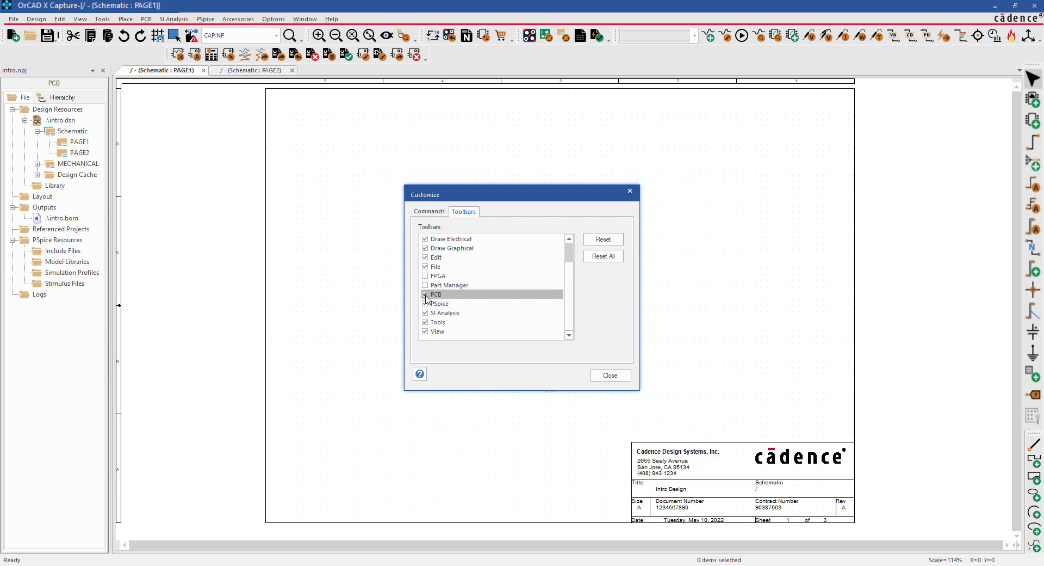
pyautogui.click(425, 303)
pyautogui.click(425, 313)
pyautogui.click(610, 375)
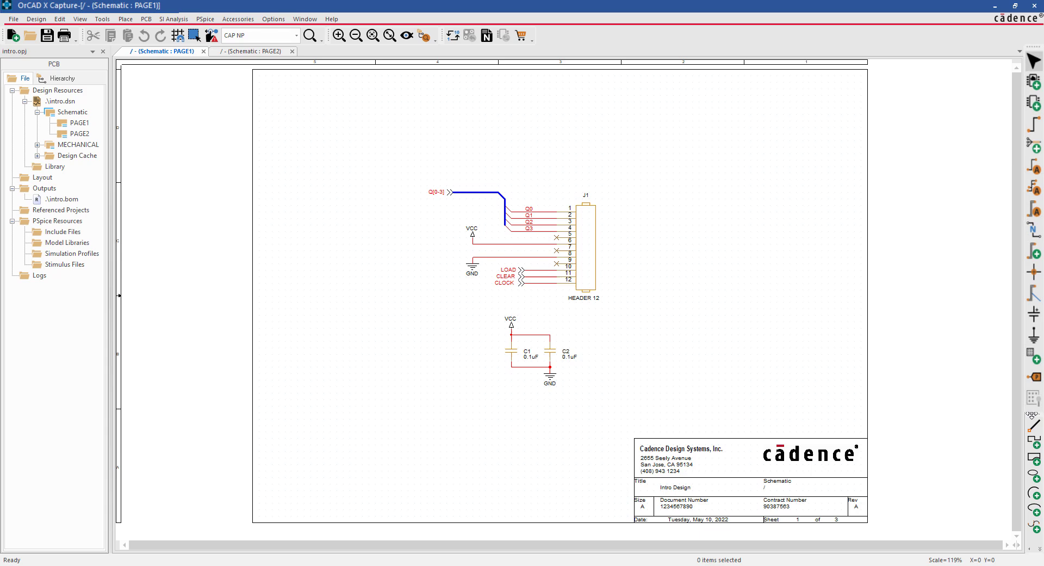
pyautogui.moveTo(1032, 414)
pyautogui.mouseDown()
pyautogui.moveTo(949, 301)
pyautogui.moveTo(841, 24)
pyautogui.moveTo(558, 30)
pyautogui.moveTo(92, 180)
pyautogui.moveTo(116, 170)
pyautogui.moveTo(823, 437)
pyautogui.moveTo(1011, 414)
pyautogui.moveTo(1034, 430)
pyautogui.mouseUp()
# Switch the ToolTip option on for the schematic page and back off
pyautogui.rightClick(681, 162)
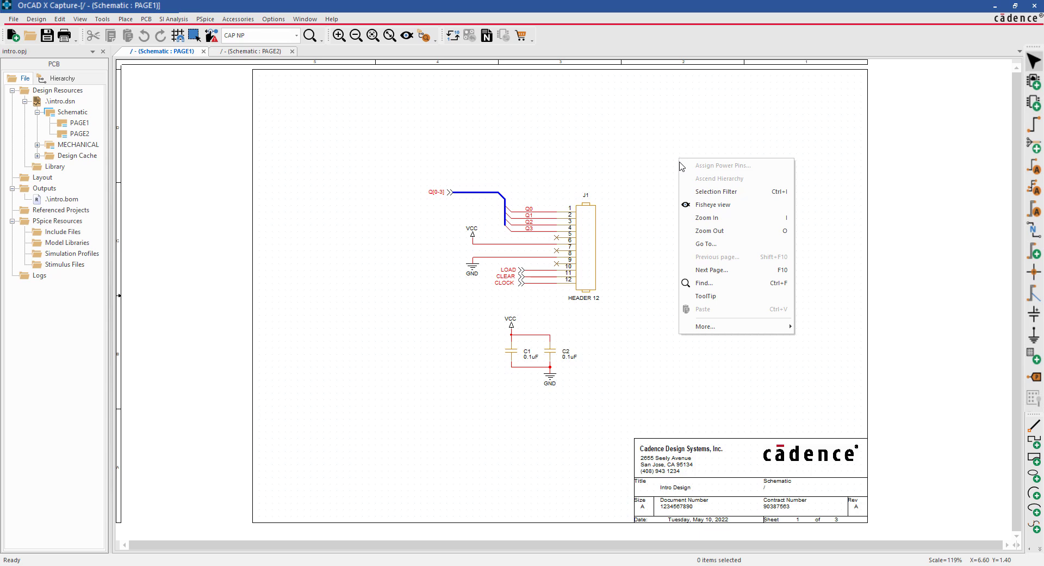
pyautogui.click(647, 215)
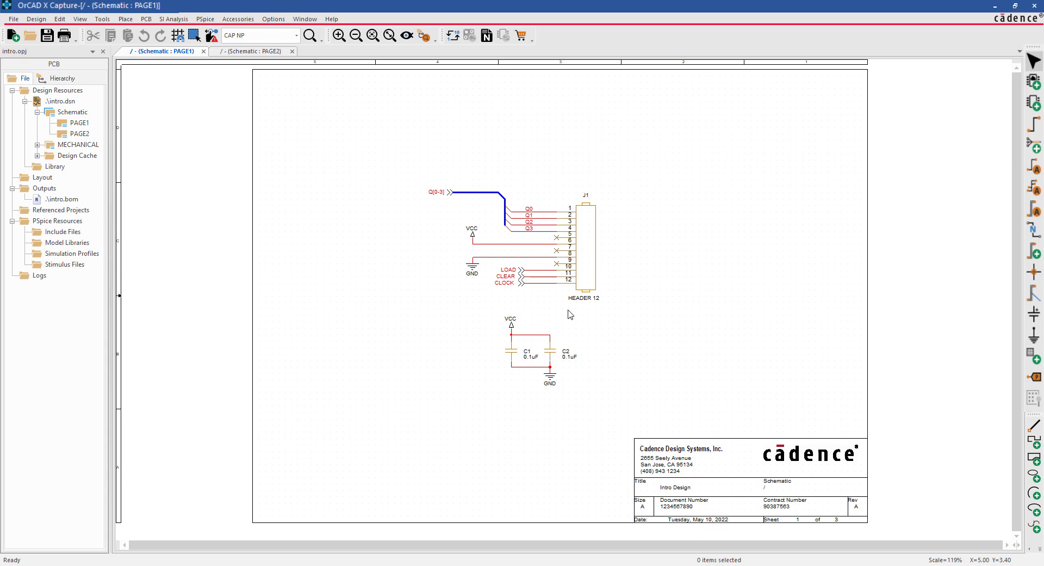
pyautogui.rightClick(684, 156)
pyautogui.click(680, 296)
pyautogui.rightClick(653, 213)
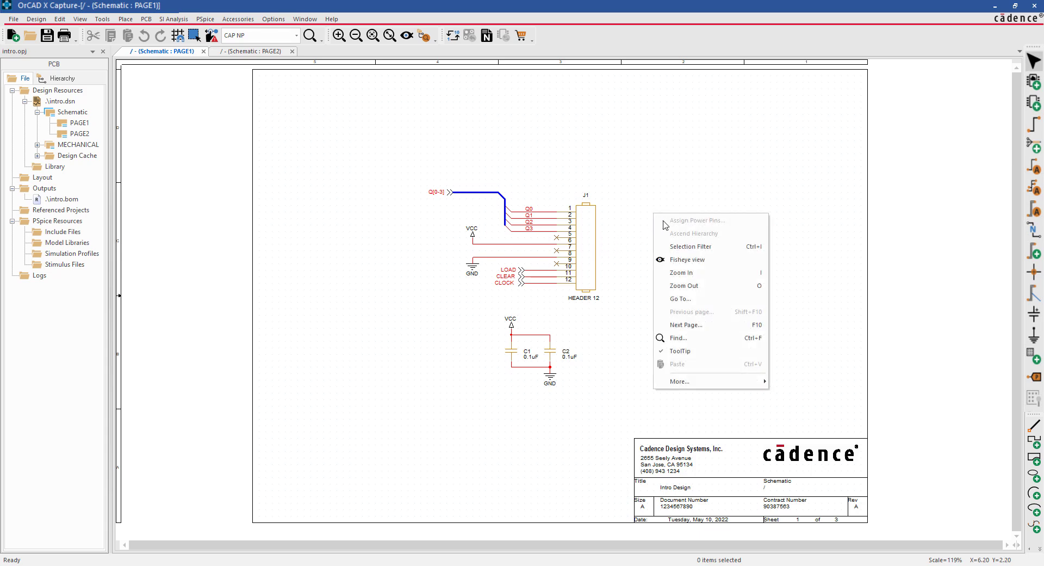
pyautogui.click(687, 352)
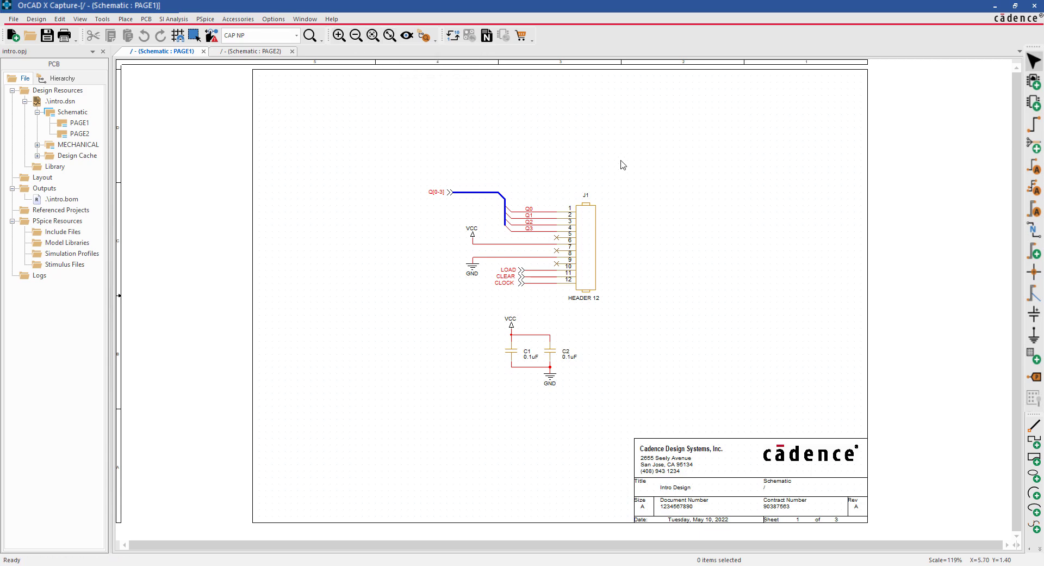
# Zoom PAGE1 in and out, magnify the J1 header and capacitor circuit with Zoom to region, and end the zoom mode
pyautogui.click(339, 35)
pyautogui.click(355, 36)
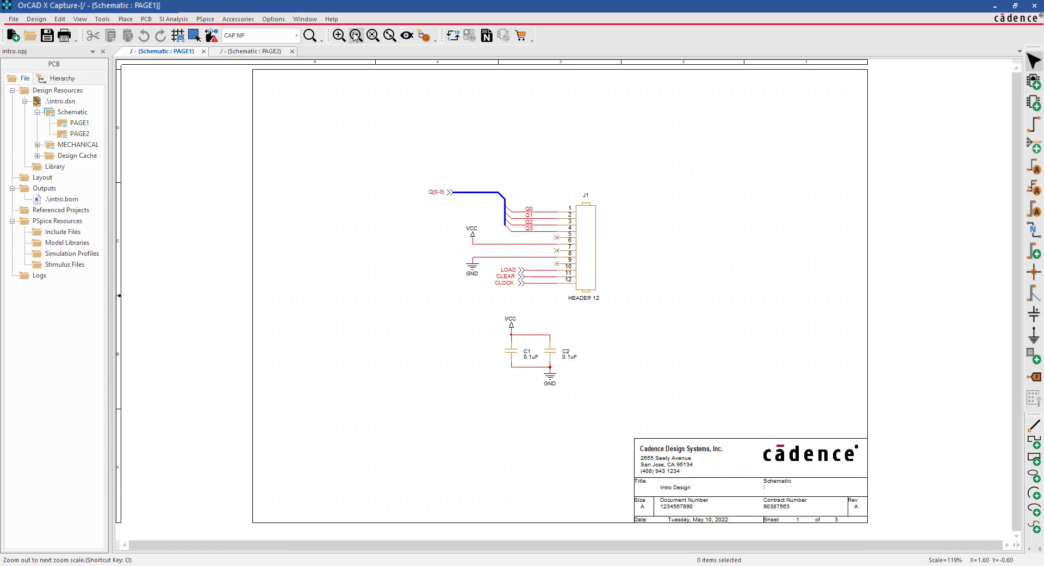
pyautogui.click(390, 36)
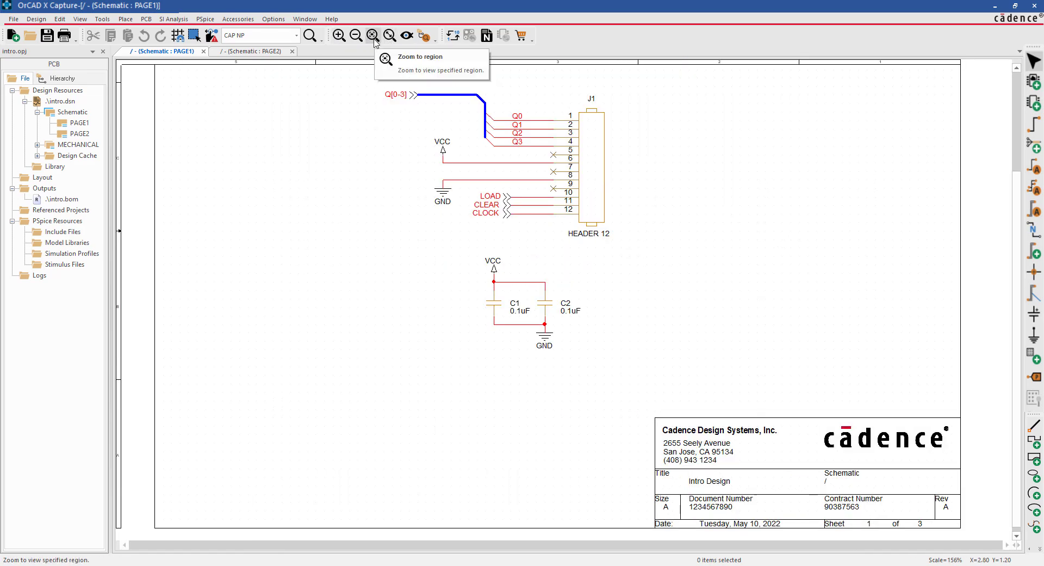
pyautogui.click(374, 36)
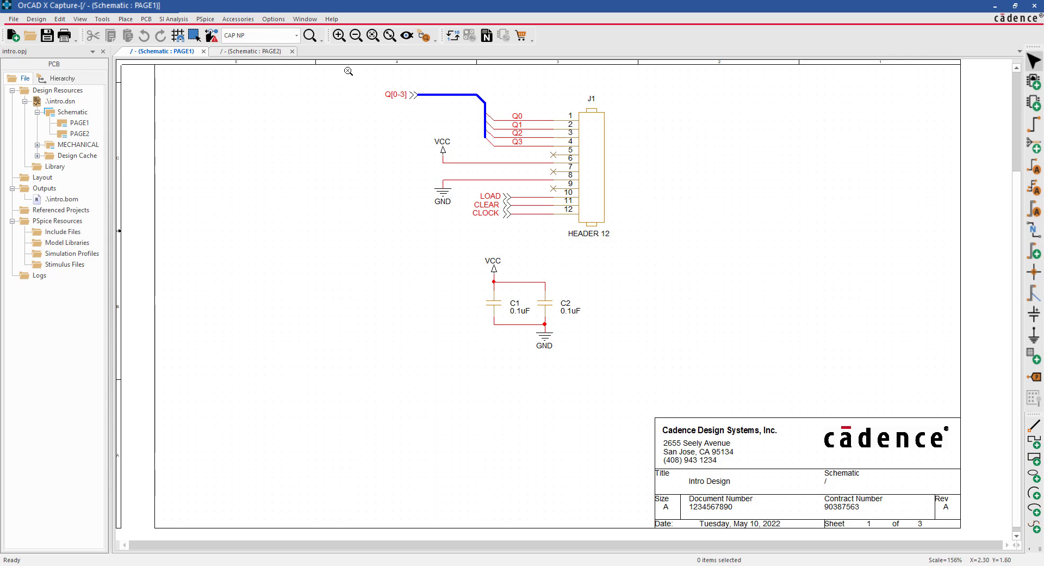
pyautogui.moveTo(350, 69); pyautogui.dragTo(665, 371)
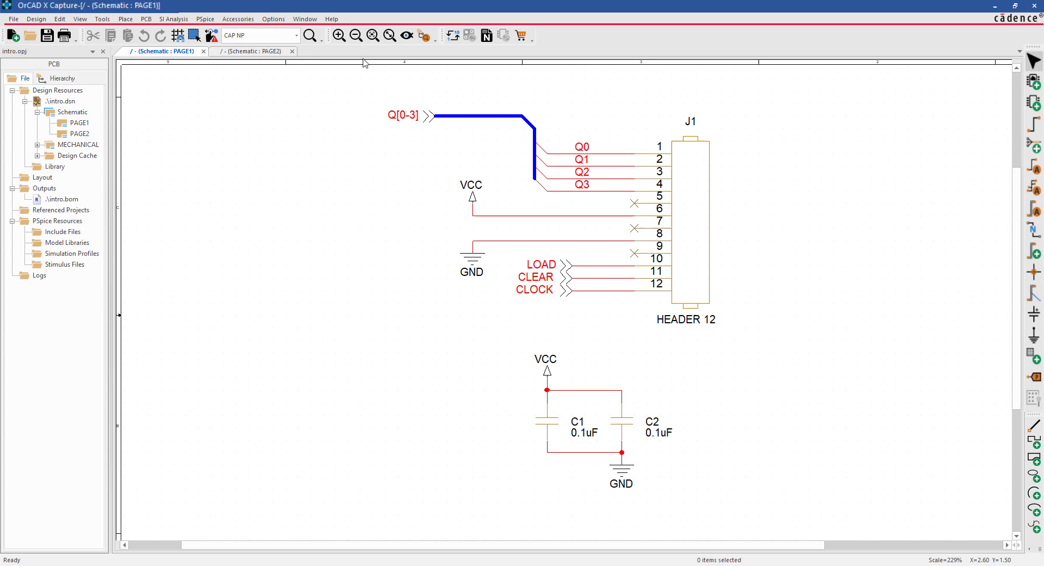
pyautogui.click(359, 40)
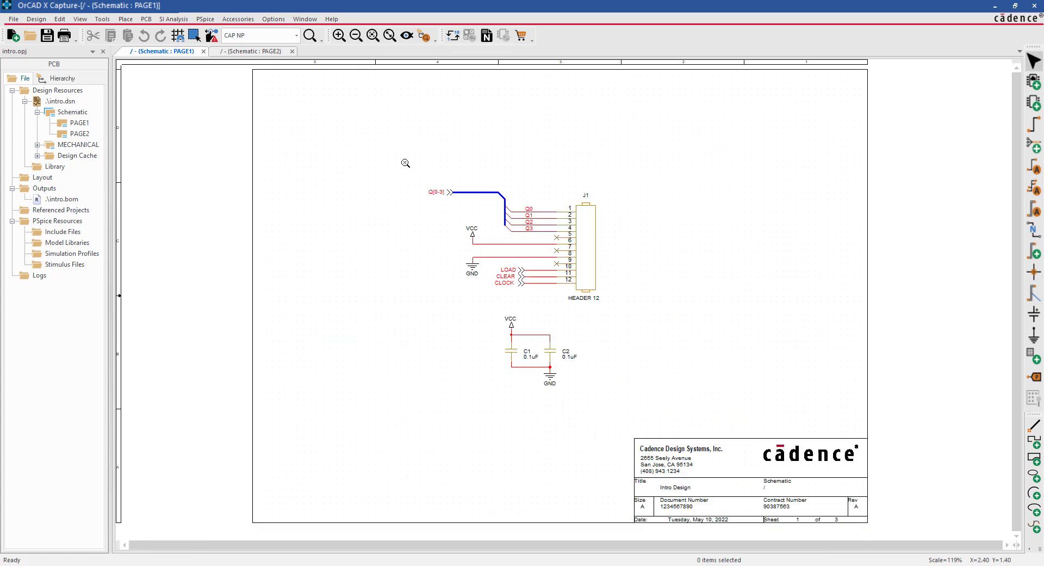
pyautogui.moveTo(420, 172); pyautogui.dragTo(668, 409)
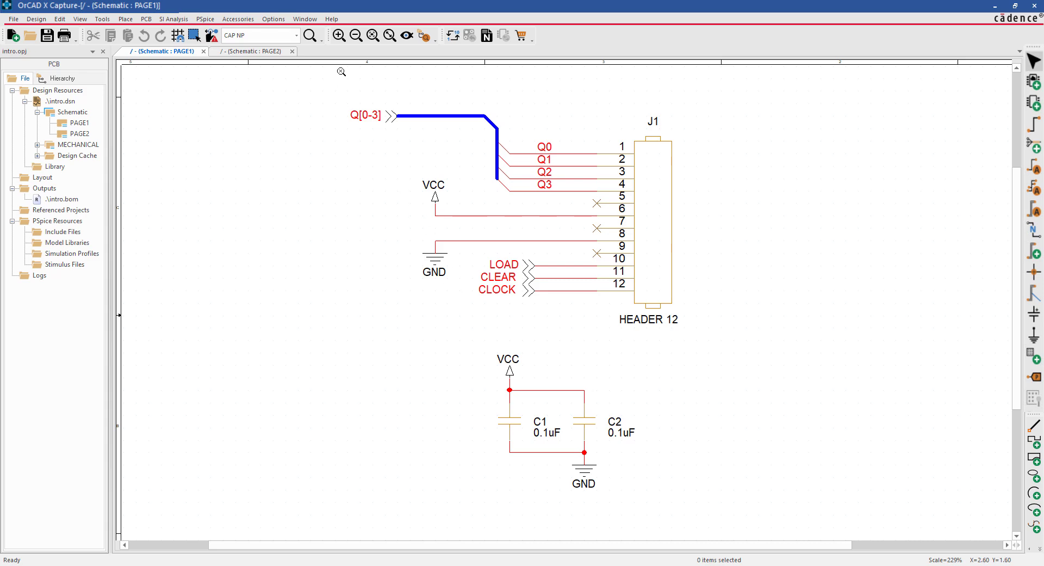
pyautogui.click(357, 38)
pyautogui.moveTo(418, 180); pyautogui.dragTo(646, 432)
pyautogui.rightClick(646, 316)
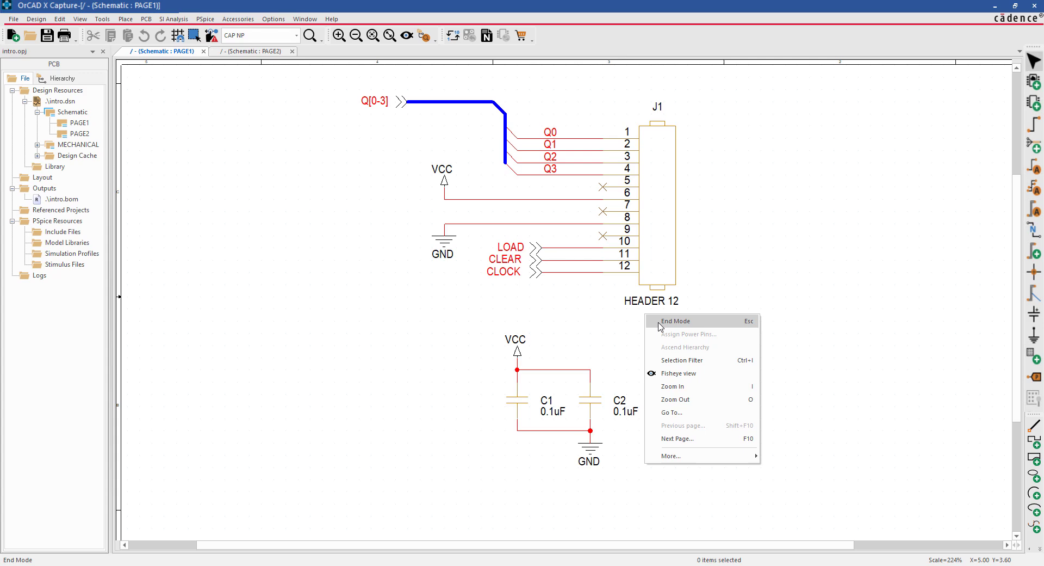
pyautogui.click(660, 323)
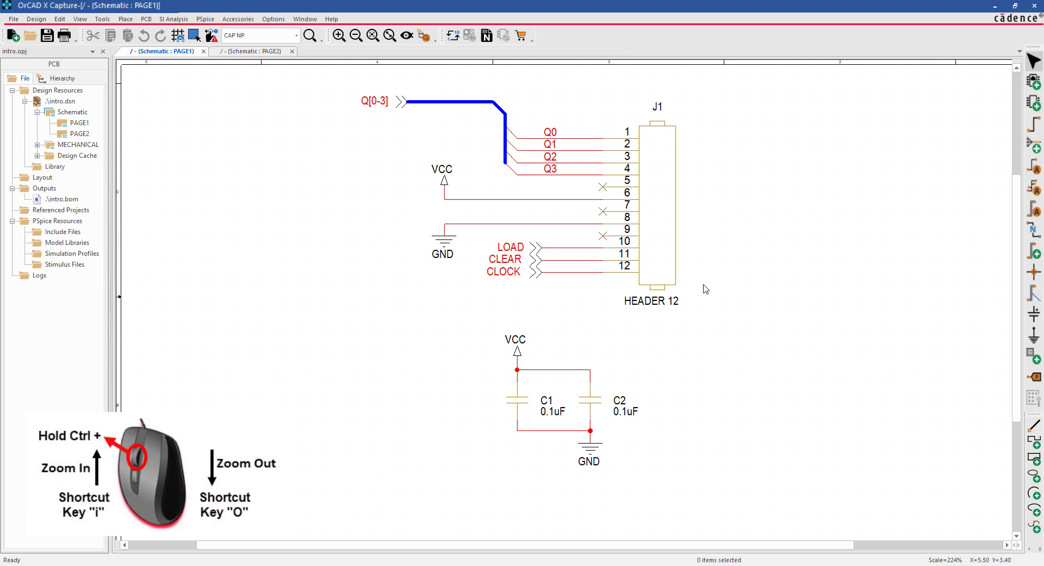
# Zoom in and out around the J1 header and look over the available Zoom commands
pyautogui.keyDown('ctrl'); pyautogui.scroll(1, 704, 289); pyautogui.keyUp('ctrl')
pyautogui.keyDown('ctrl'); pyautogui.scroll(-3, 545, 303); pyautogui.keyUp('ctrl')
pyautogui.keyDown('ctrl'); pyautogui.scroll(2, 586, 313); pyautogui.keyUp('ctrl')
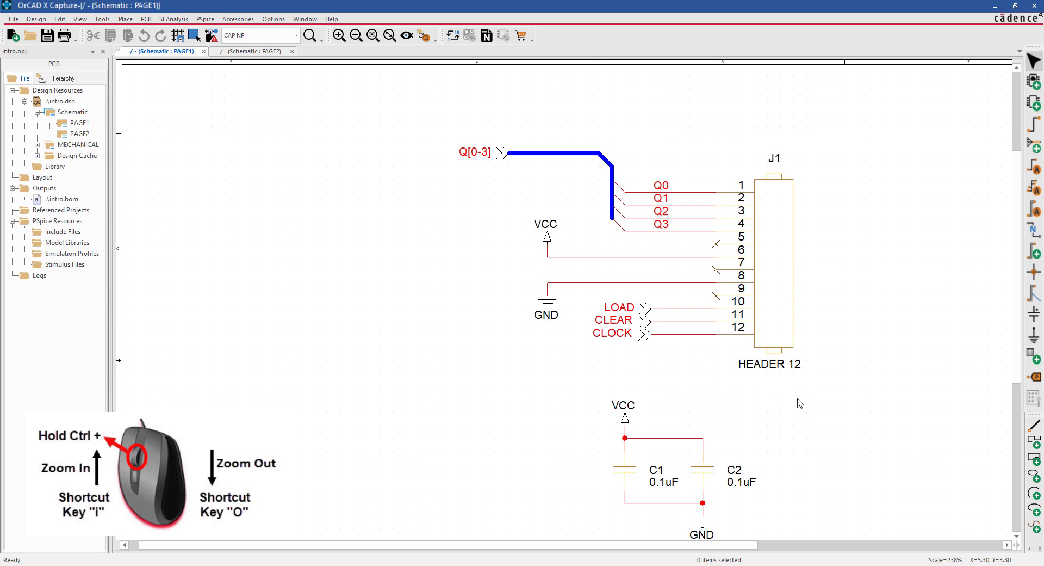
pyautogui.click(82, 19)
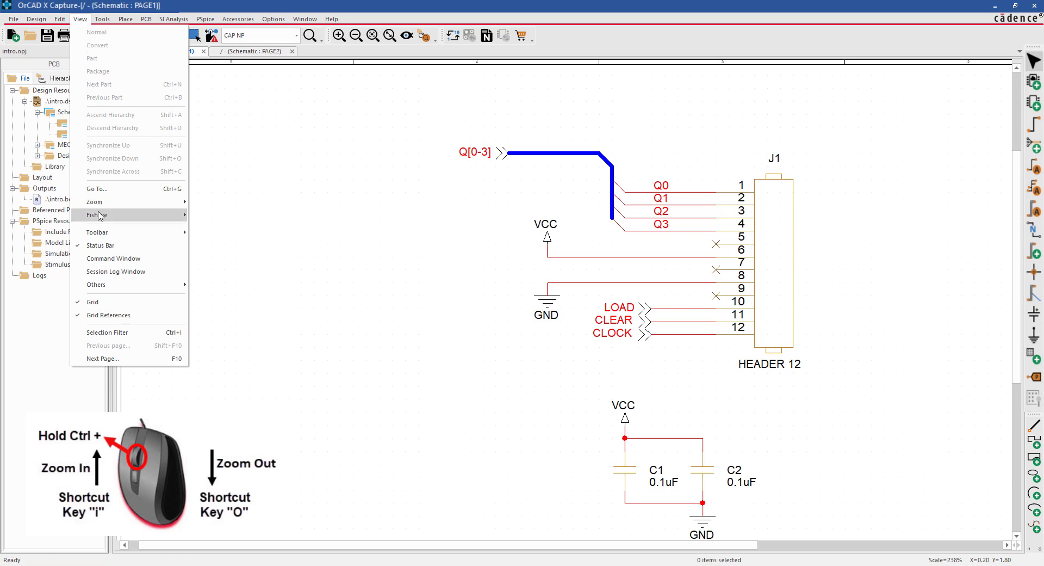
pyautogui.moveTo(105, 204)
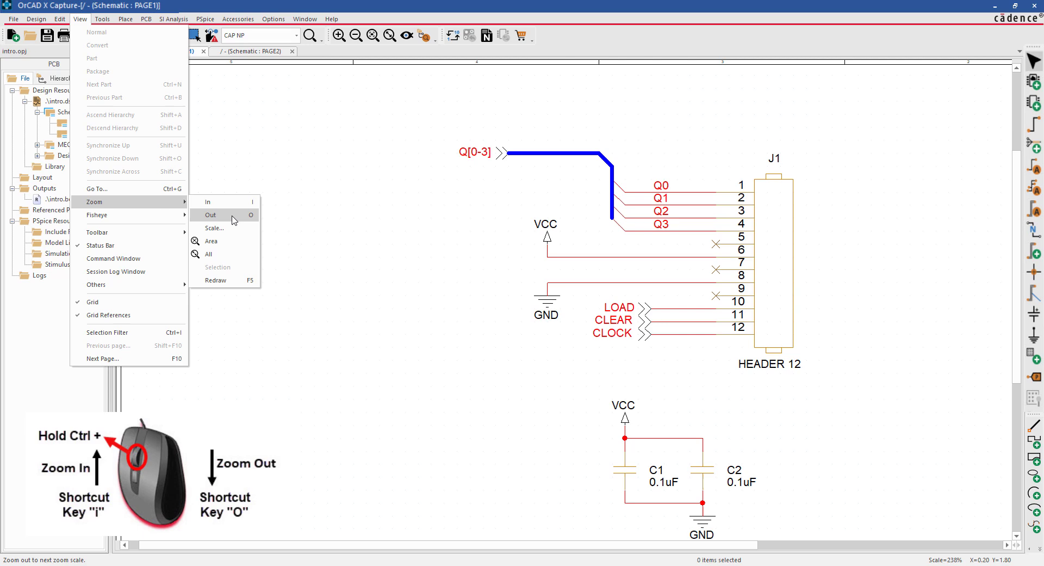
pyautogui.click(384, 264)
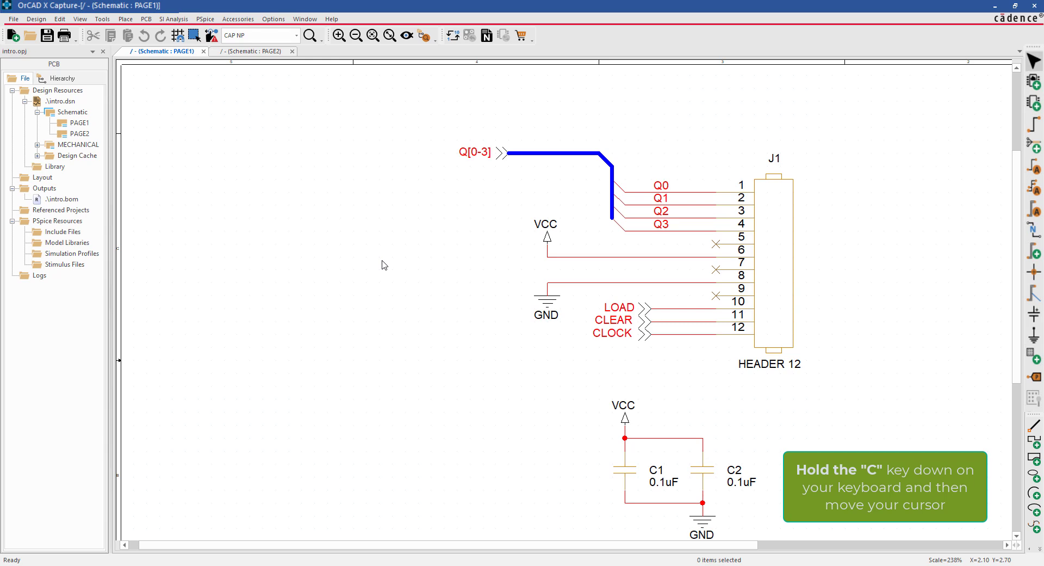
# Pan around the J1 header and its connections on PAGE1 at different zoom levels, and return to the full-page view
pyautogui.press('c')
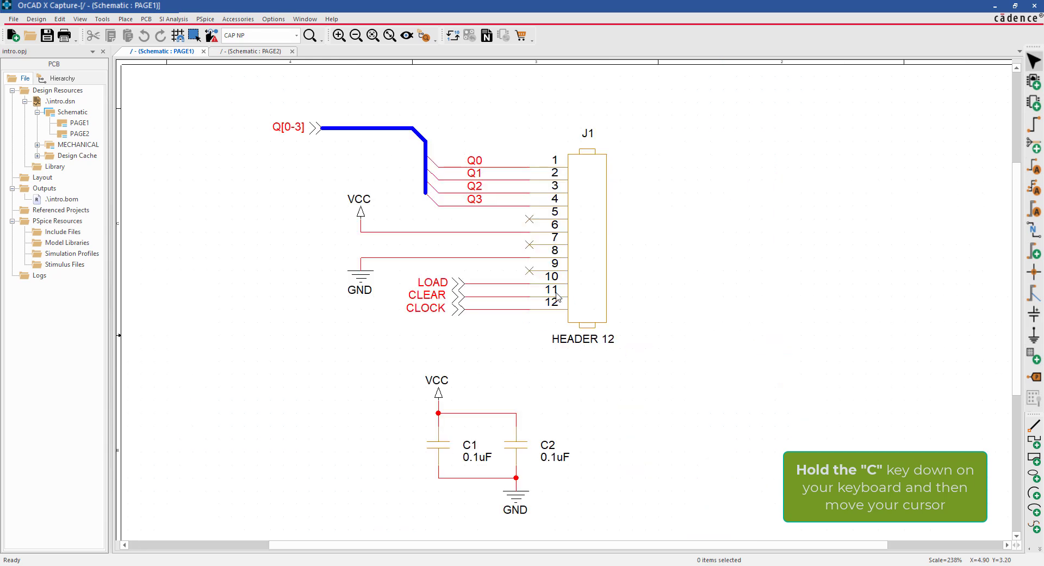
pyautogui.press('c')
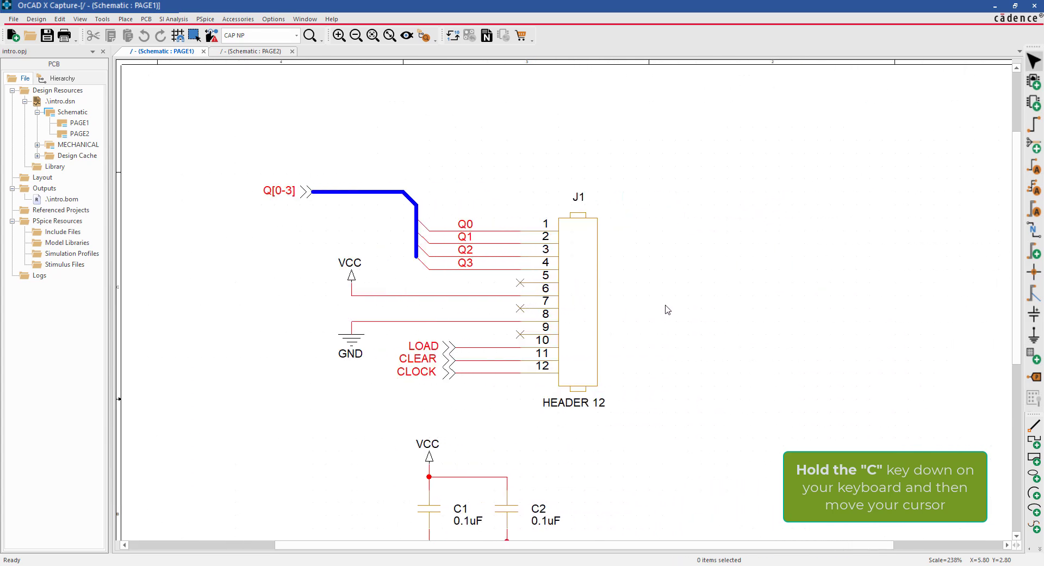
pyautogui.press('o')
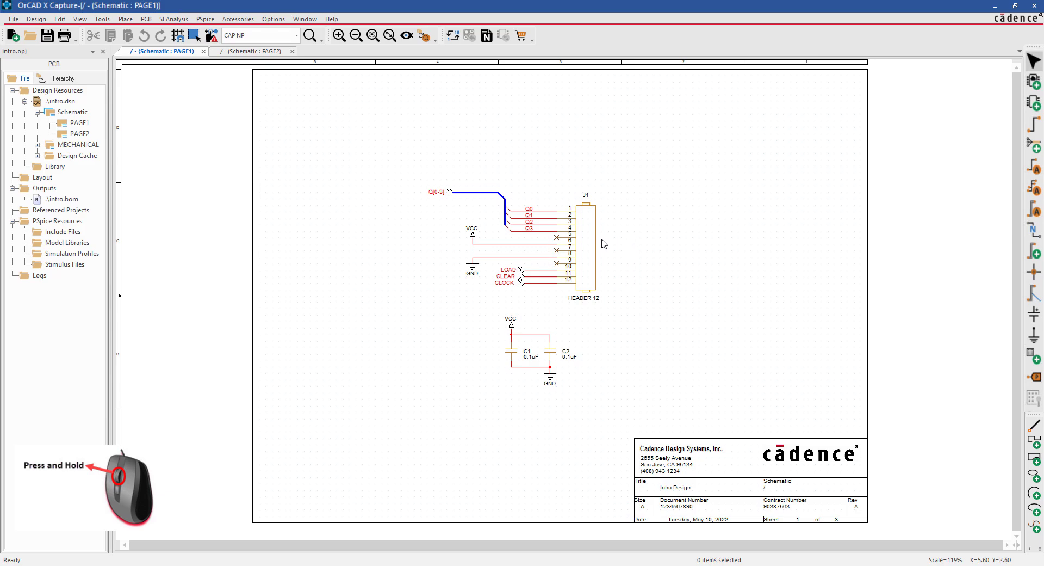
pyautogui.press('i')
pyautogui.press('i')
pyautogui.moveTo(650, 304)
pyautogui.mouseDown(button='middle')
pyautogui.moveTo(387, 309)
pyautogui.moveTo(851, 295)
pyautogui.moveTo(801, 299)
pyautogui.mouseUp(button='middle')
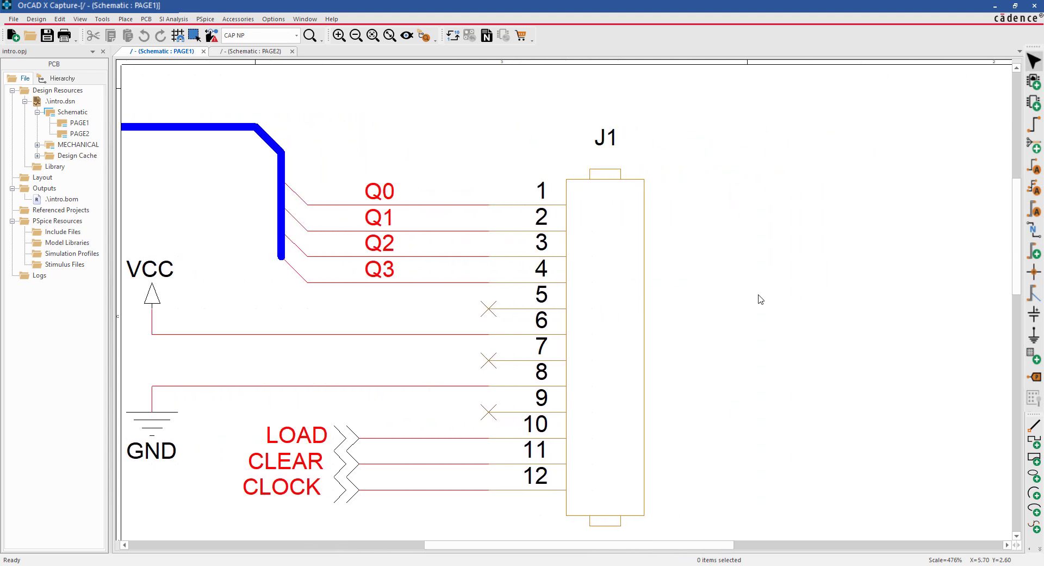
pyautogui.middleClick(741, 297)
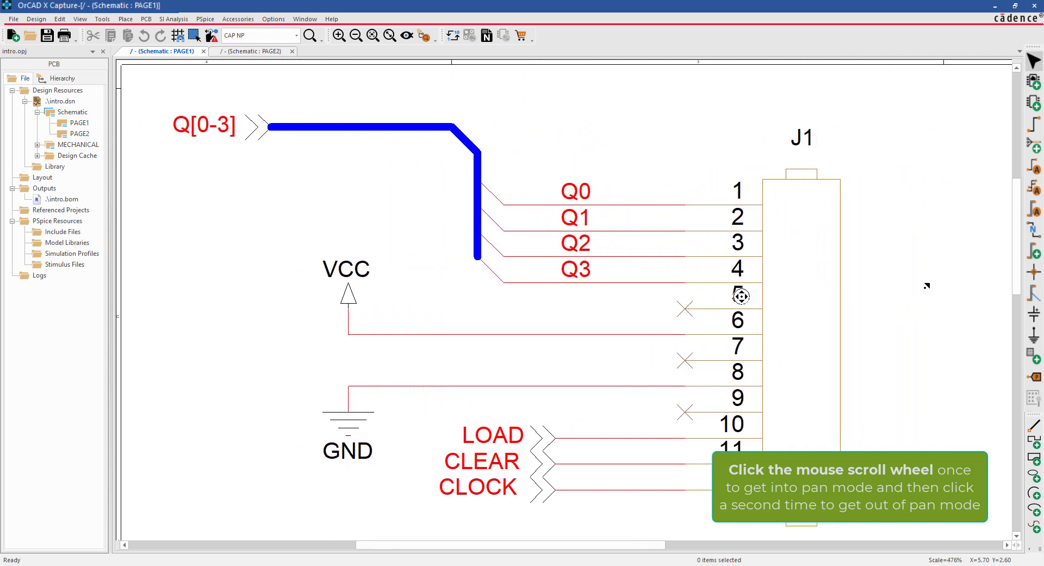
pyautogui.middleClick(888, 291)
pyautogui.keyDown('ctrl'); pyautogui.scroll(-2, 631, 289); pyautogui.keyUp('ctrl')
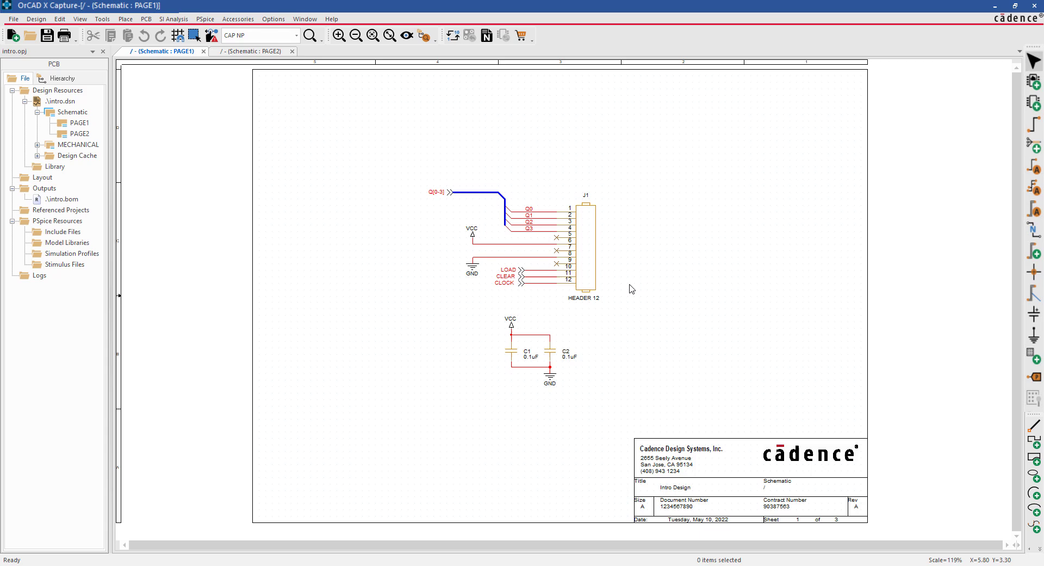
# Select the J1 header and the C2 capacitor one after the other, clearing the selection each time
pyautogui.click(591, 224)
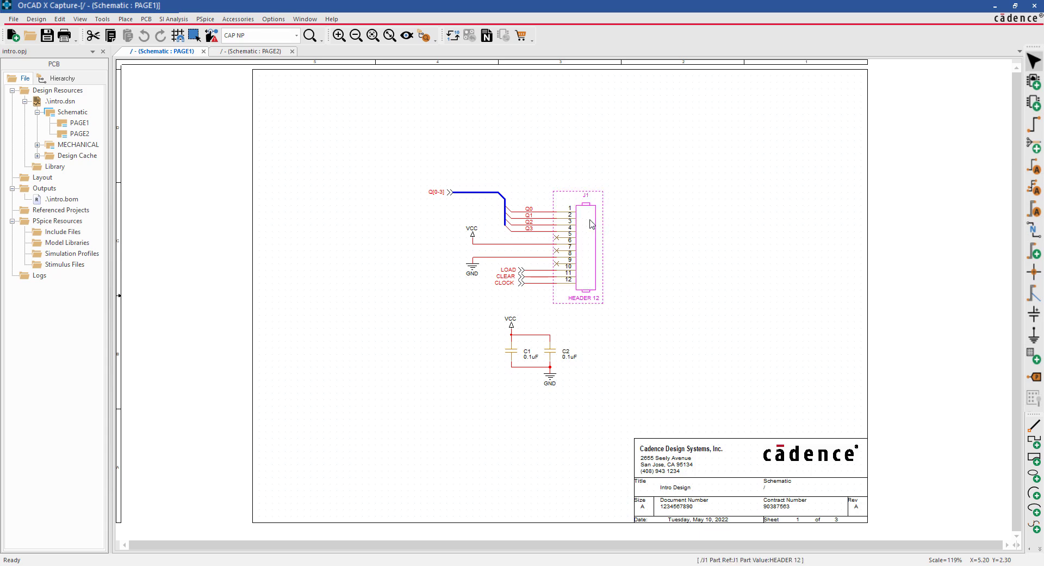
pyautogui.click(586, 333)
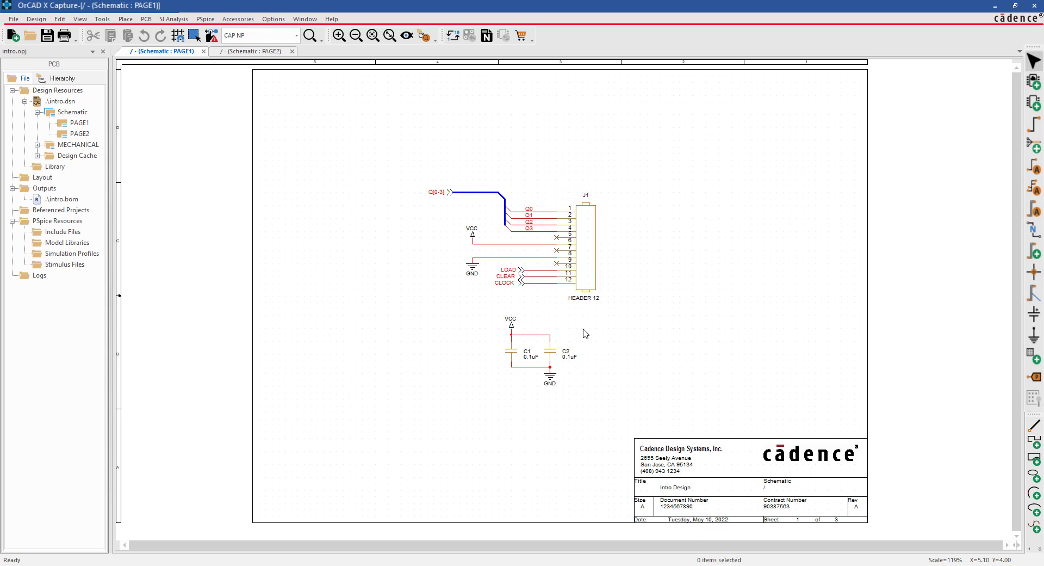
pyautogui.click(552, 355)
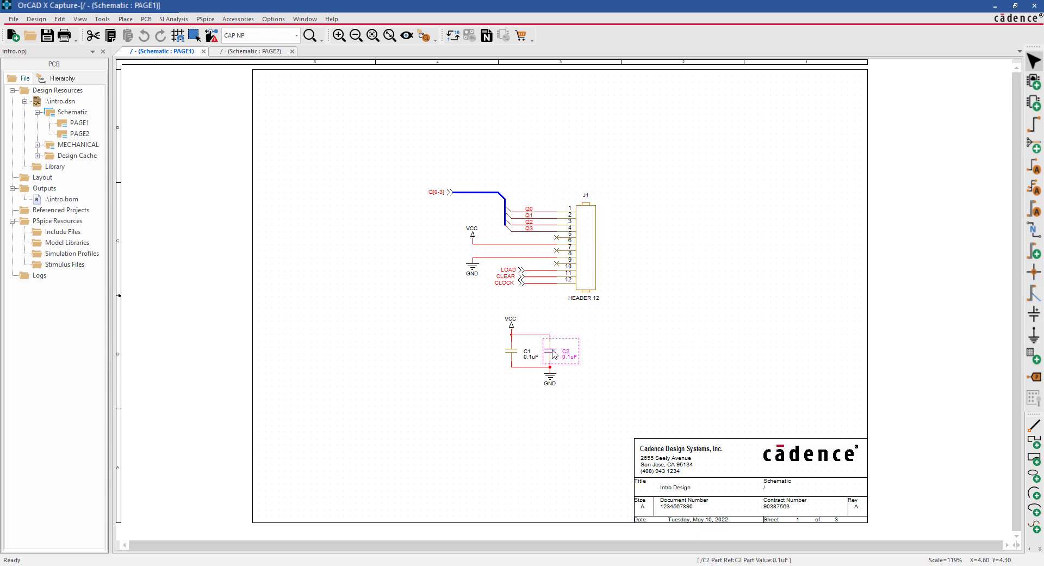
pyautogui.click(681, 274)
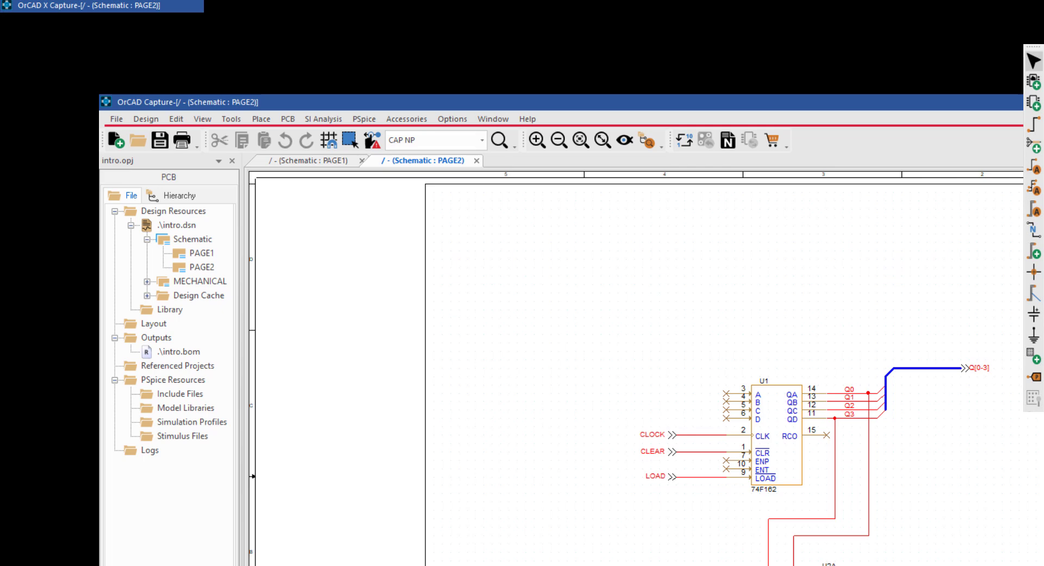
# Shift the 74LS00 gate U2A on PAGE2 toward its input wires, move it back to its original position and deselect it
pyautogui.keyDown('ctrl'); pyautogui.scroll(2, 762, 435); pyautogui.keyUp('ctrl')
pyautogui.click(808, 468)
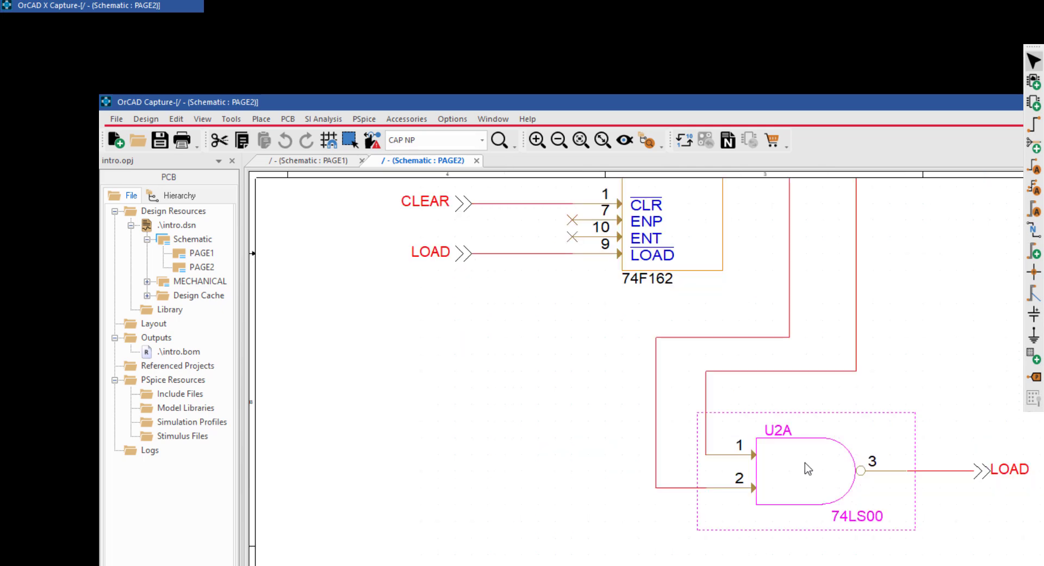
pyautogui.moveTo(801, 467); pyautogui.dragTo(763, 472)
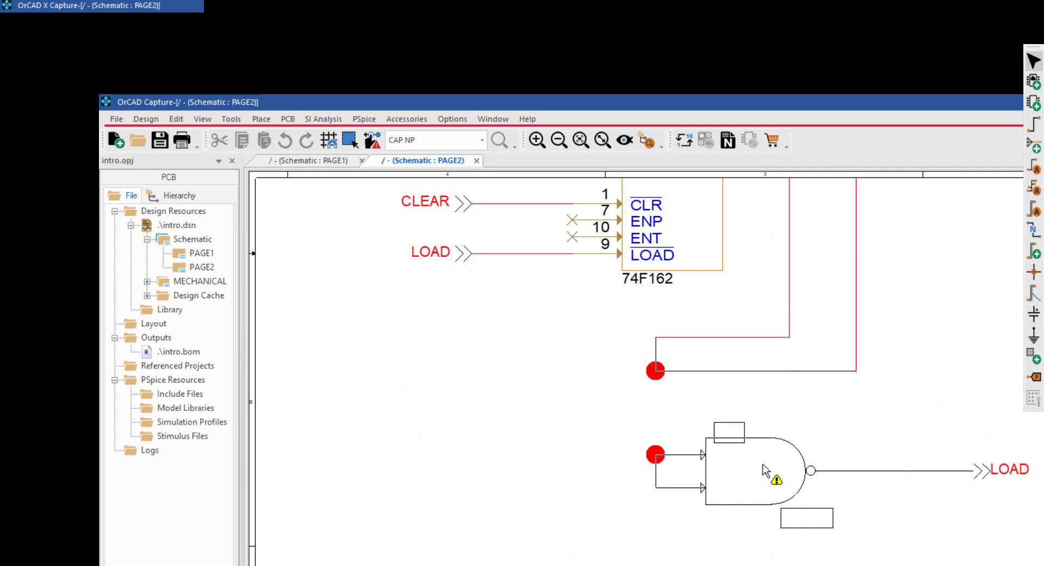
pyautogui.moveTo(764, 469); pyautogui.dragTo(814, 469)
pyautogui.click(687, 423)
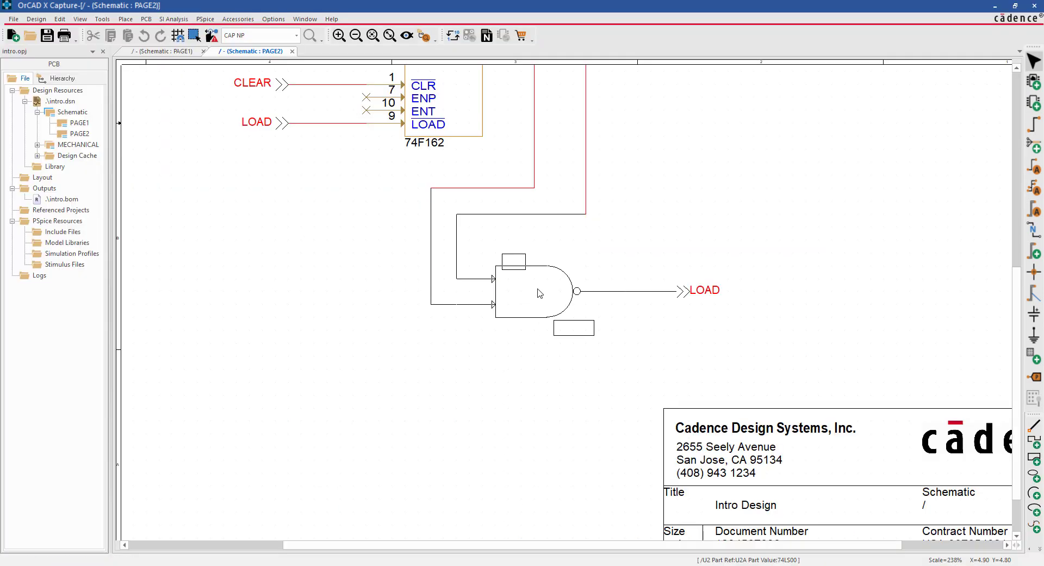
# Move the vertical segment of the wire feeding U2A's pin 2 outward, shift it back closer to the gate, and deselect it
pyautogui.moveTo(432, 260)
pyautogui.mouseDown()
pyautogui.moveTo(468, 253)
pyautogui.moveTo(420, 250)
pyautogui.mouseUp()
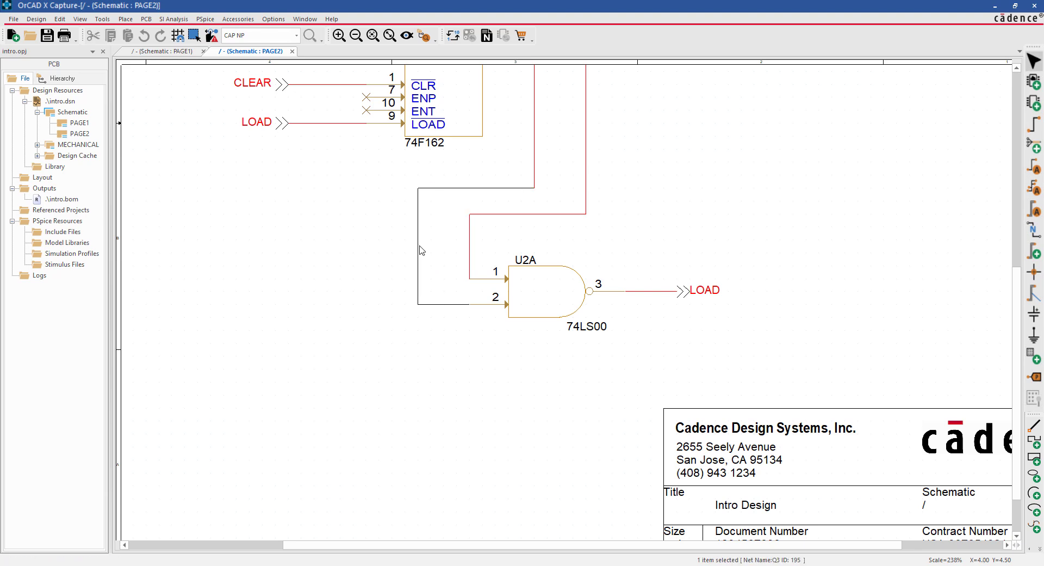
pyautogui.moveTo(420, 288); pyautogui.dragTo(445, 278)
pyautogui.click(468, 364)
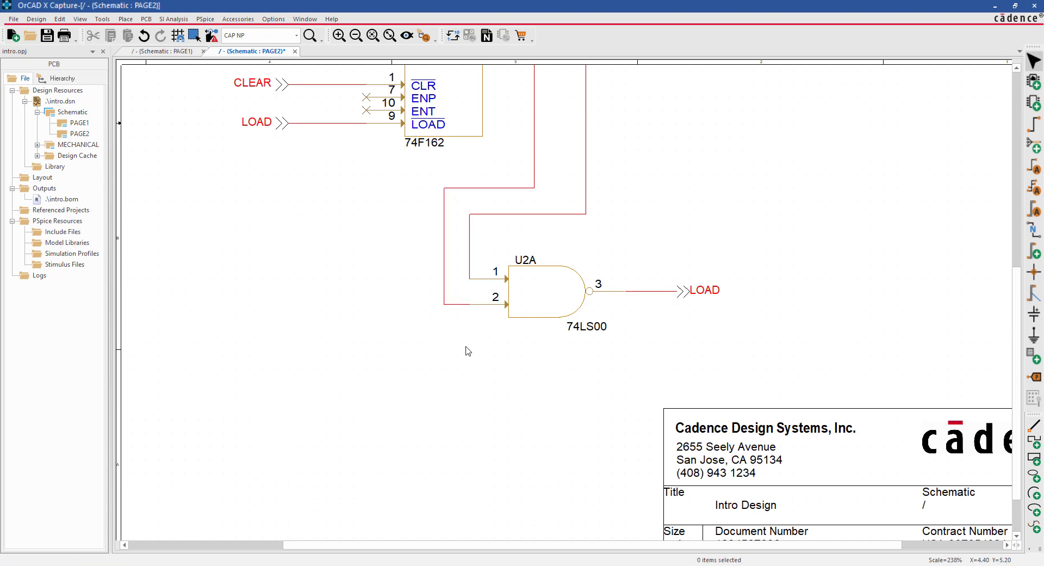
# Copy the 74LS00 gate U2A and paste the duplicate into the empty area beside it on PAGE2
pyautogui.click(553, 310)
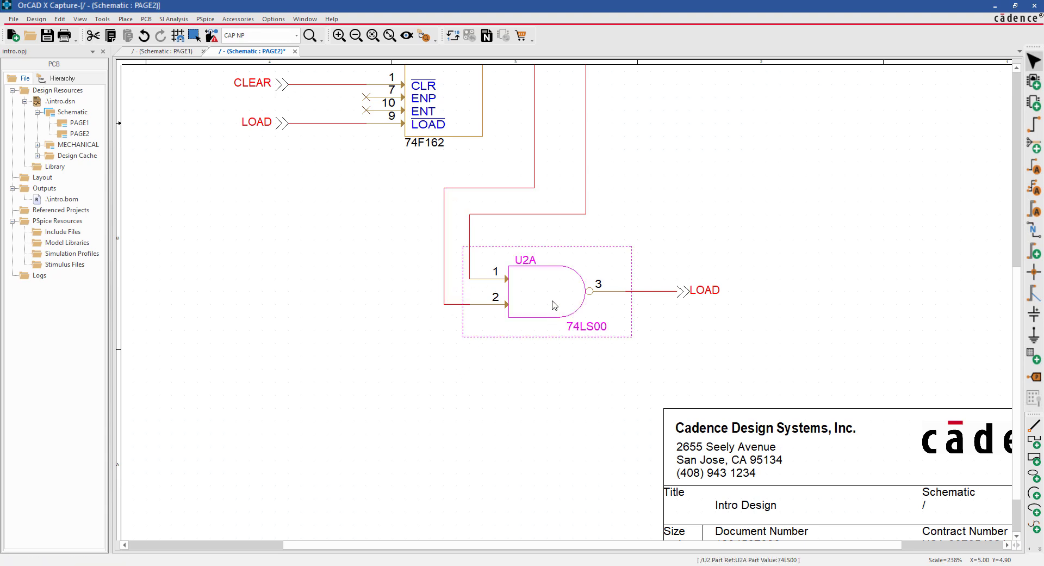
pyautogui.rightClick(543, 306)
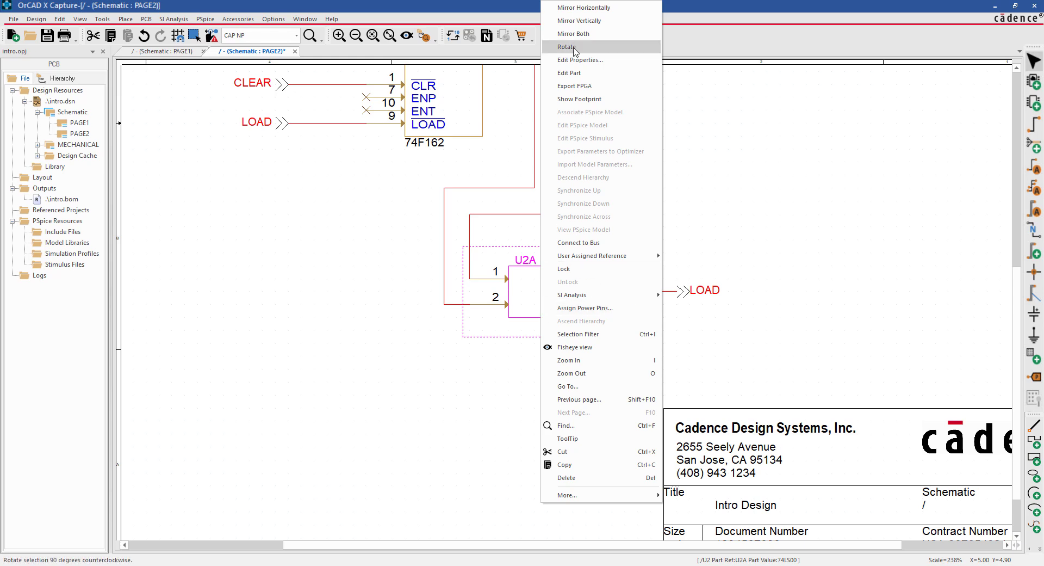
pyautogui.click(566, 465)
pyautogui.click(737, 289)
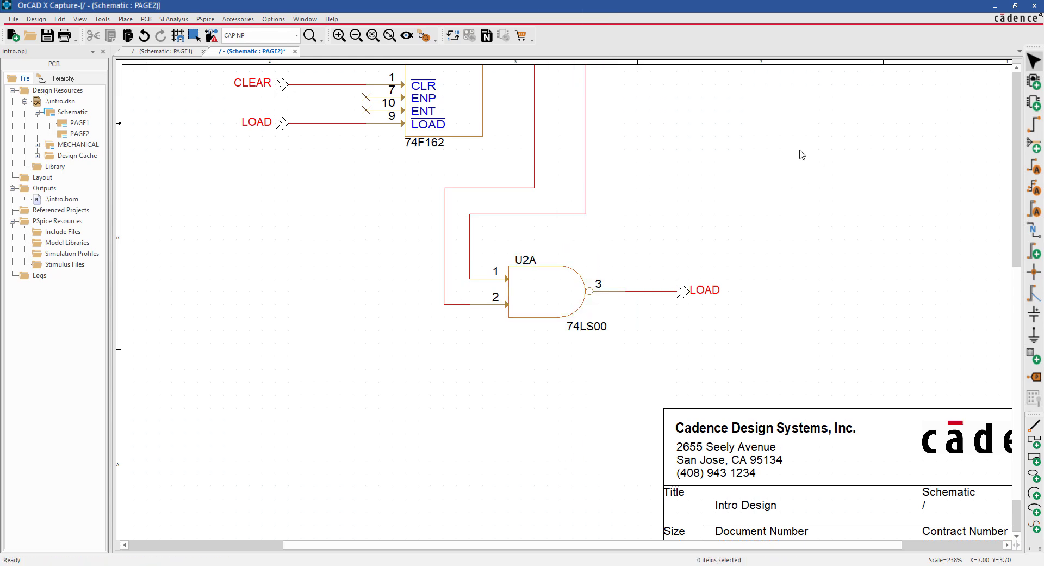
pyautogui.rightClick(729, 119)
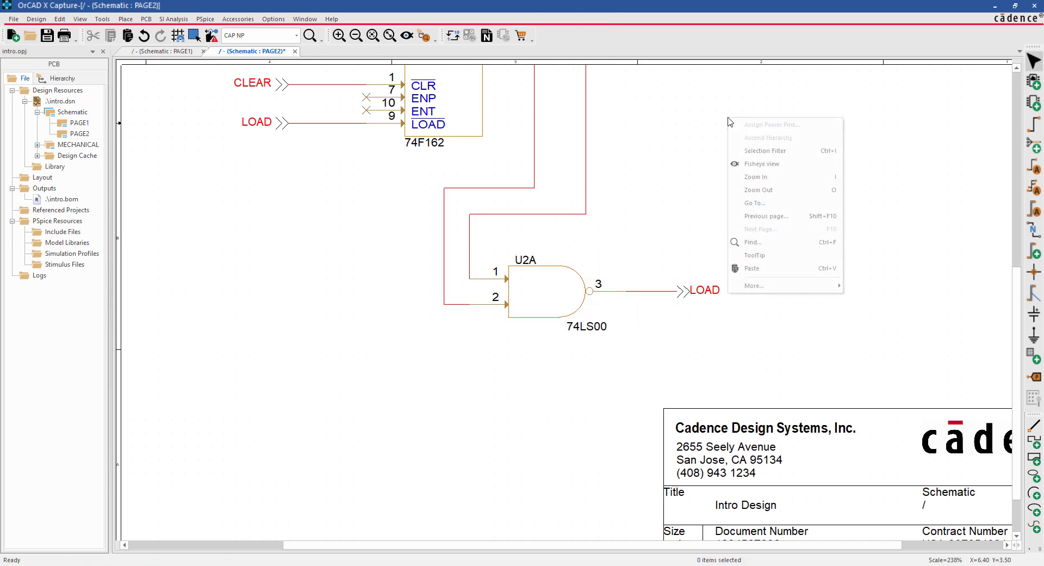
pyautogui.click(778, 268)
pyautogui.rightClick(747, 132)
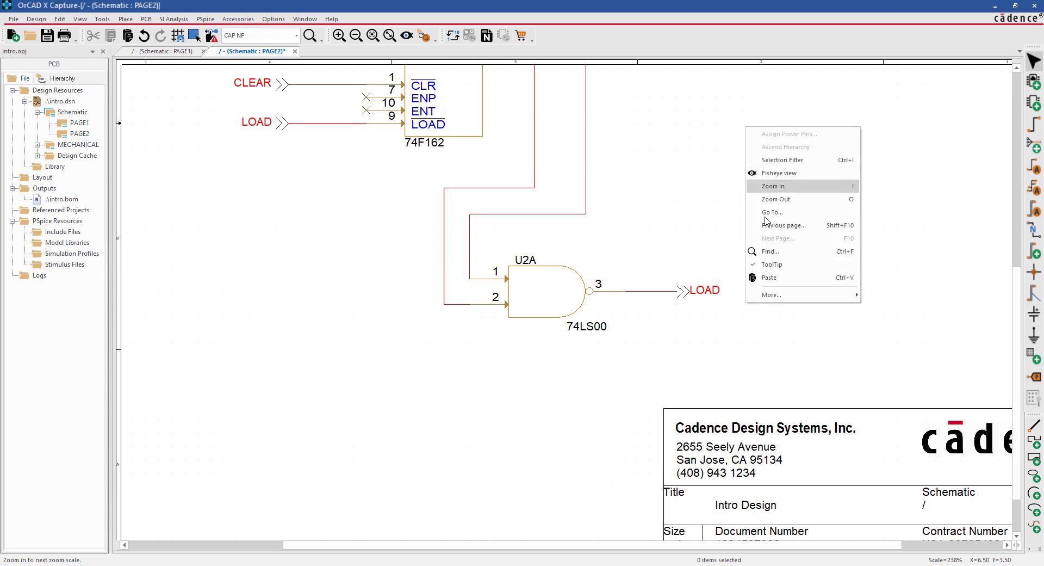
pyautogui.click(778, 276)
pyautogui.click(781, 187)
pyautogui.click(824, 294)
pyautogui.press('o')
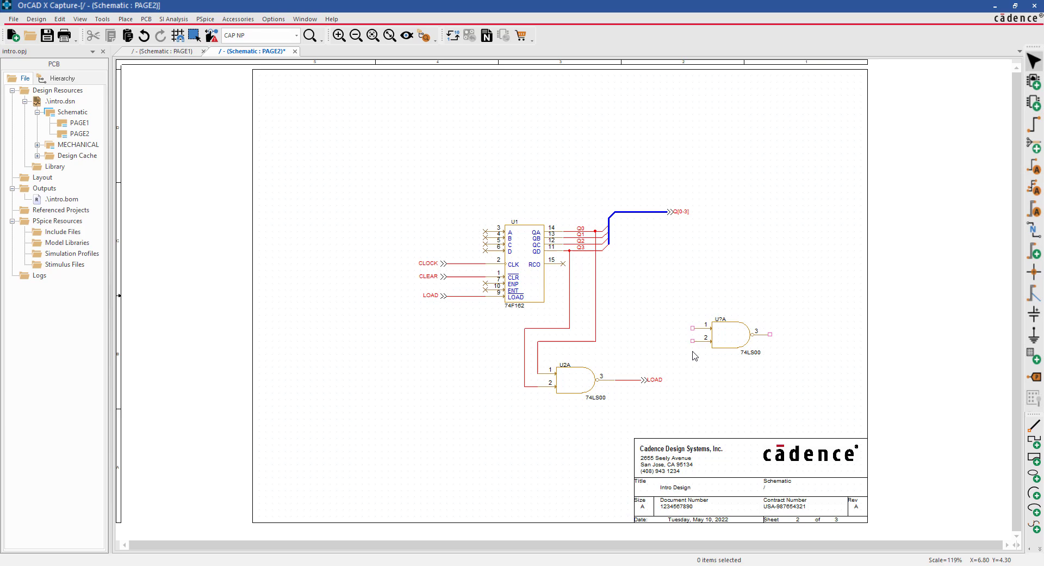
# Move the duplicated 74LS00 gate slightly up and to the left, and delete it
pyautogui.moveTo(729, 345); pyautogui.dragTo(714, 315)
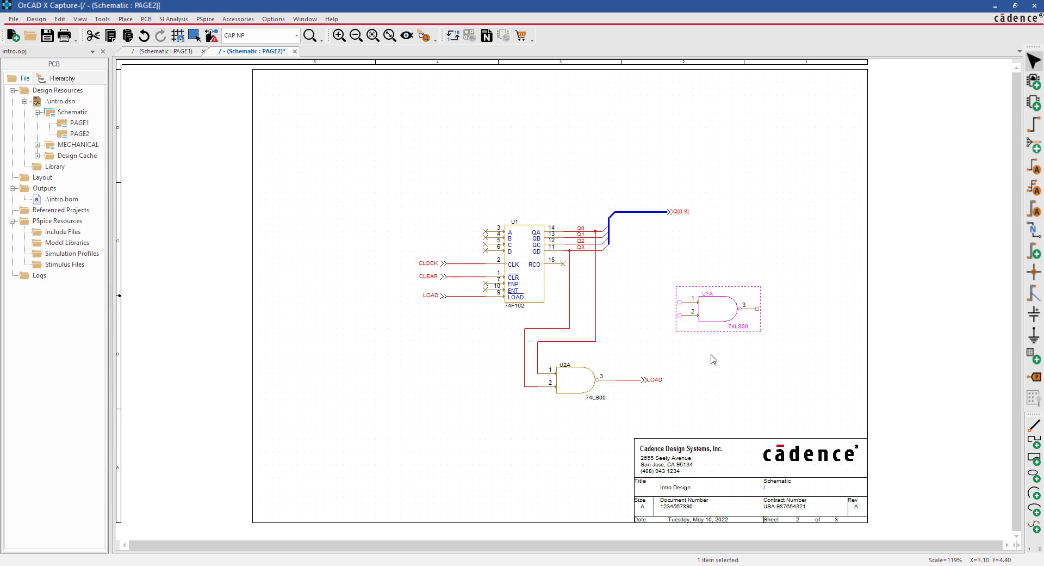
pyautogui.rightClick(714, 314)
pyautogui.click(741, 477)
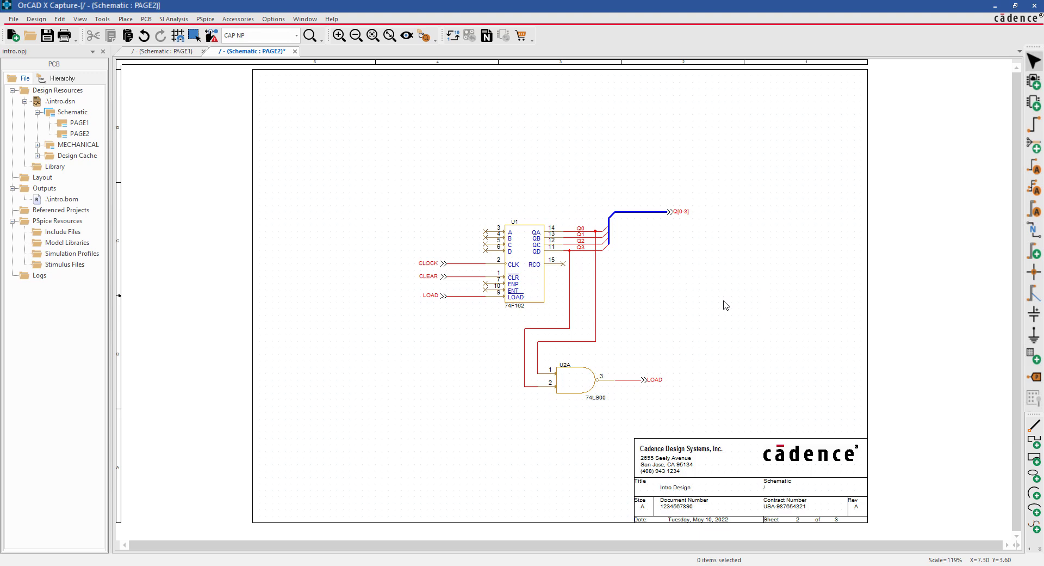
# Paste the copied 74LS00 gate again into the empty area of PAGE2 and undo that paste
pyautogui.rightClick(675, 260)
pyautogui.click(708, 414)
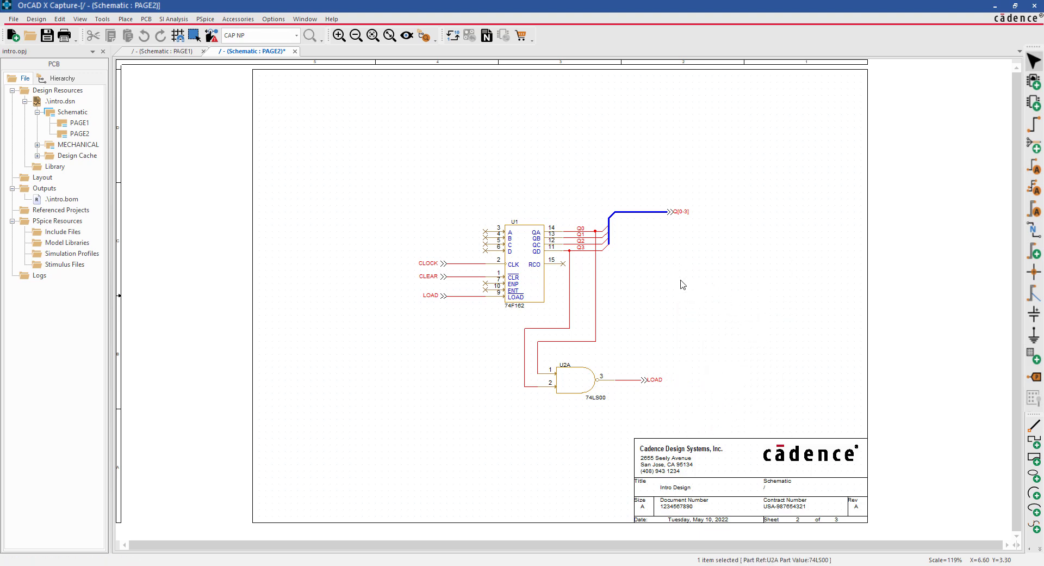
pyautogui.click(684, 284)
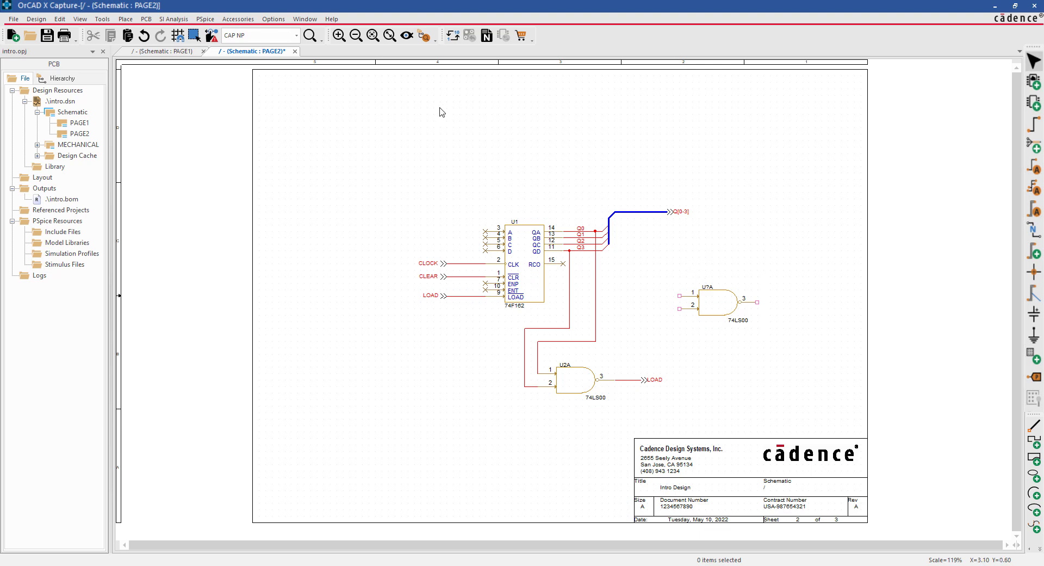
pyautogui.click(145, 34)
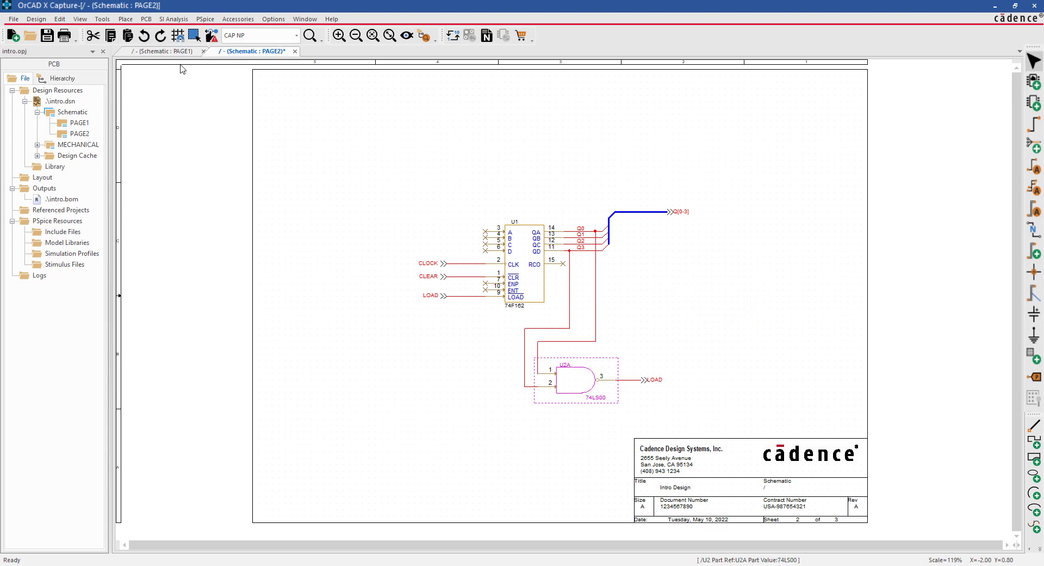
# On PAGE1, copy capacitor C1, paste the duplicate in the empty area to the right of the J1 header, and deselect it
pyautogui.click(164, 51)
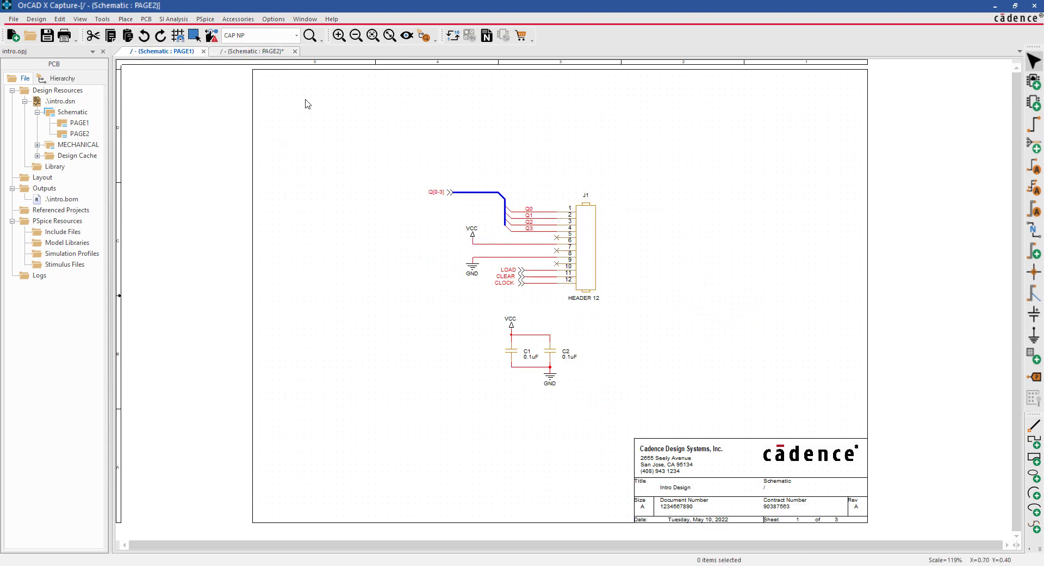
pyautogui.click(513, 355)
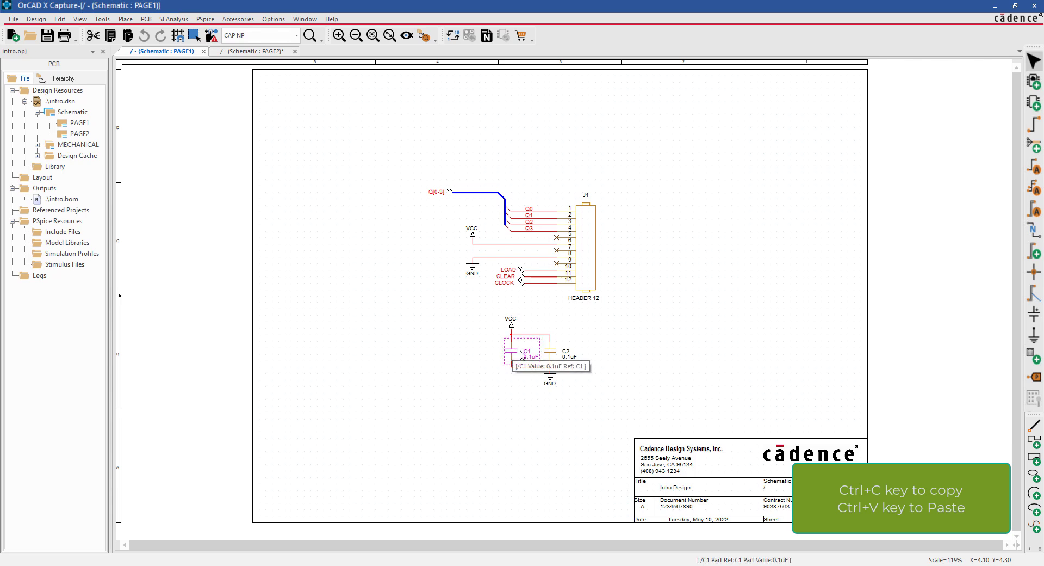
pyautogui.hotkey('ctrl', 'c')
pyautogui.hotkey('ctrl', 'v')
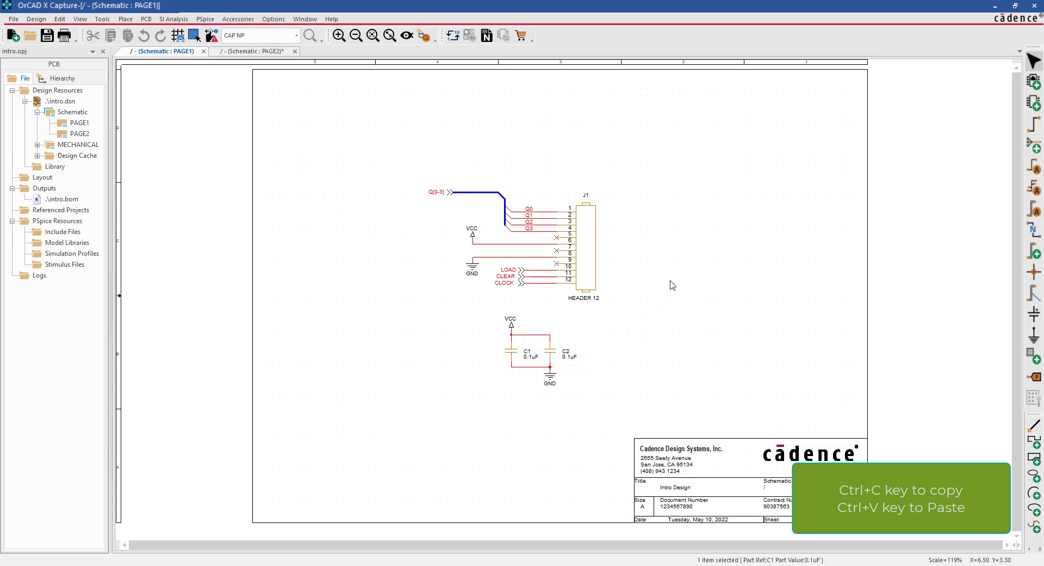
pyautogui.click(680, 283)
pyautogui.click(681, 361)
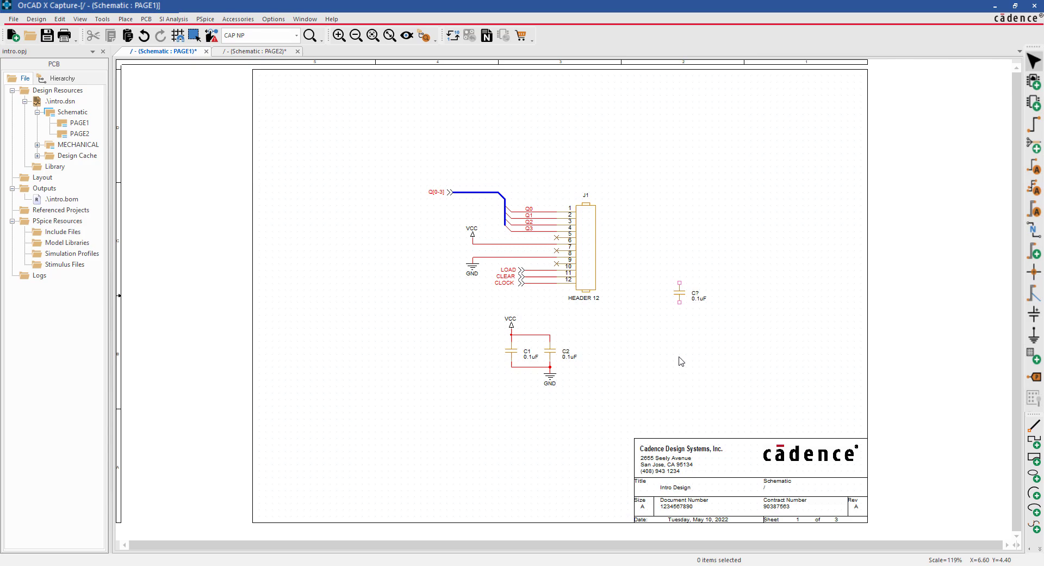
# Rotate the pasted 0.1uF capacitor beside the J1 header by 90 degrees and clear the selection
pyautogui.click(683, 298)
pyautogui.rightClick(683, 298)
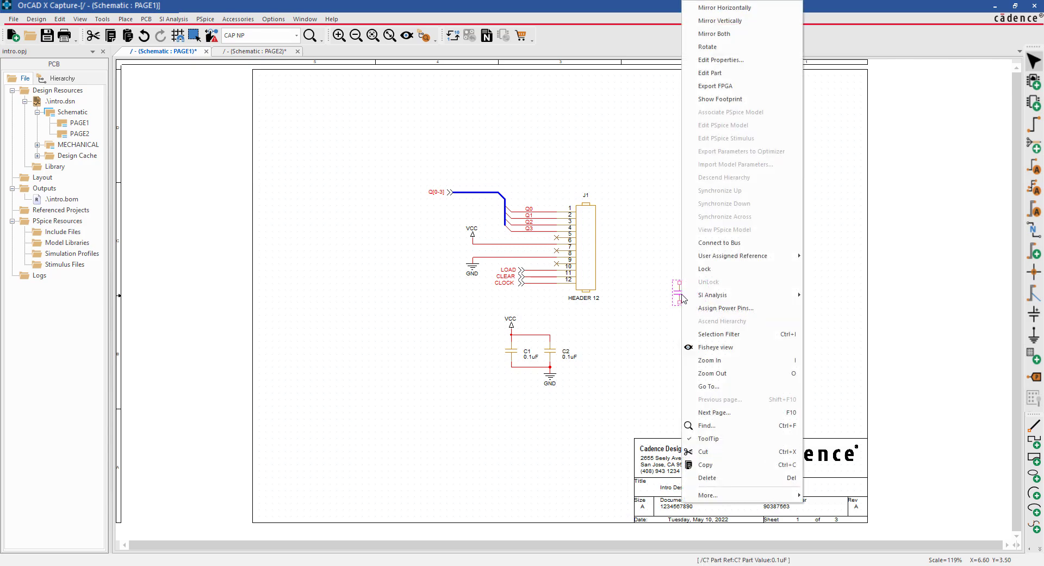
pyautogui.click(724, 60)
pyautogui.click(718, 259)
pyautogui.click(680, 298)
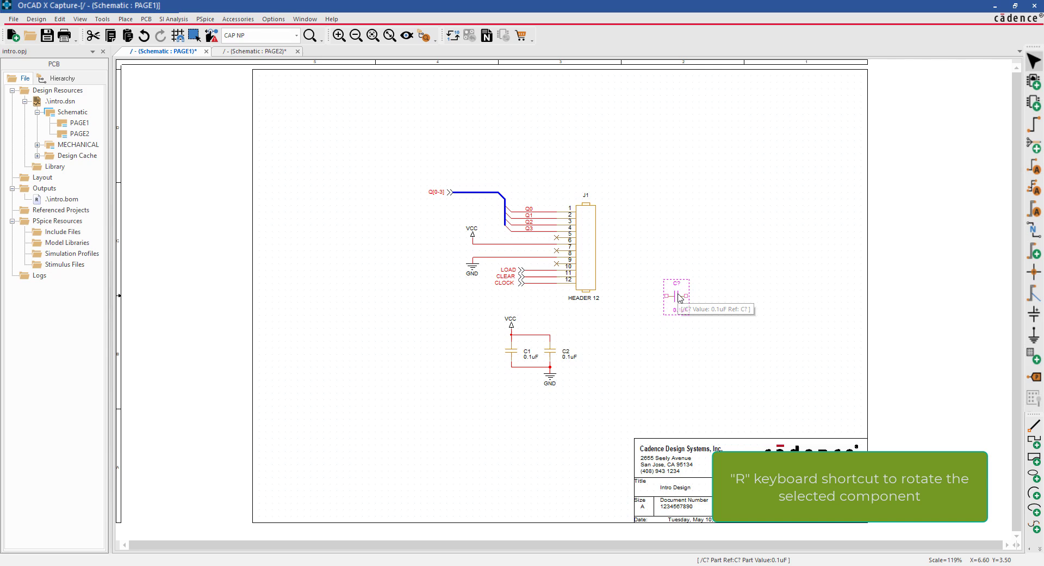
pyautogui.click(721, 321)
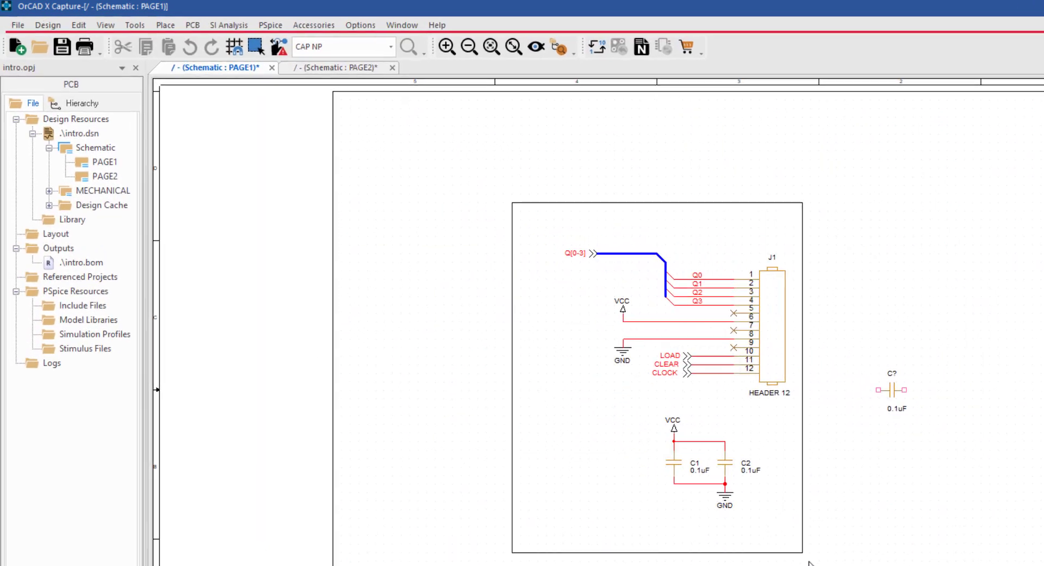
# Select the J1 header and capacitor circuitry with a selection box that excludes the pasted capacitor, and clear the selection
pyautogui.moveTo(848, 545); pyautogui.dragTo(848, 544)
pyautogui.click(842, 419)
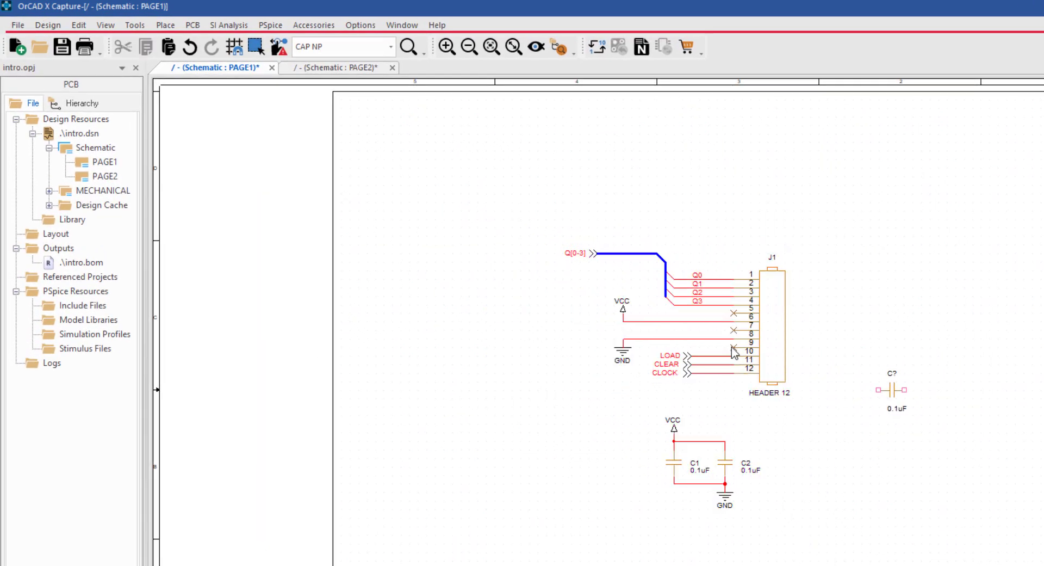
pyautogui.click(756, 281)
pyautogui.click(726, 254)
# Select J1, add C1 and C2 to the selection, remove C2 from the set, and clear the selection
pyautogui.click(782, 324)
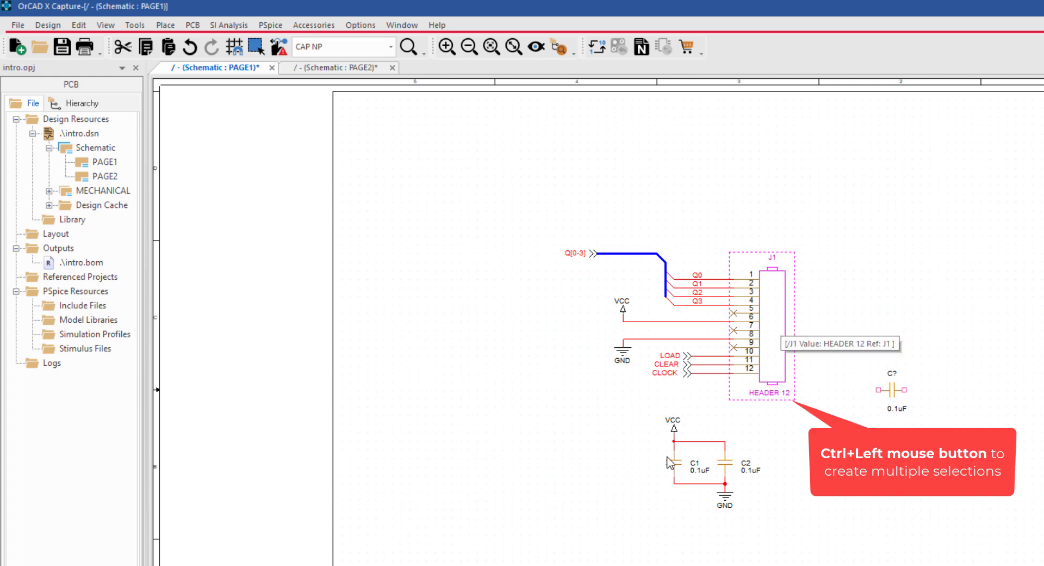
pyautogui.keyDown('ctrl'); pyautogui.click(701, 469); pyautogui.keyUp('ctrl')
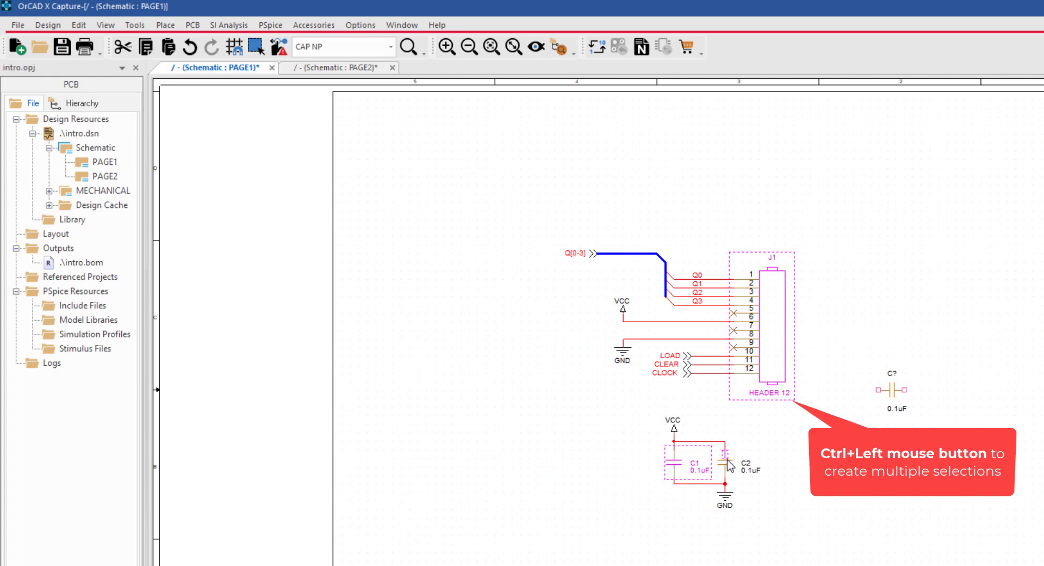
pyautogui.keyDown('ctrl'); pyautogui.click(728, 461); pyautogui.keyUp('ctrl')
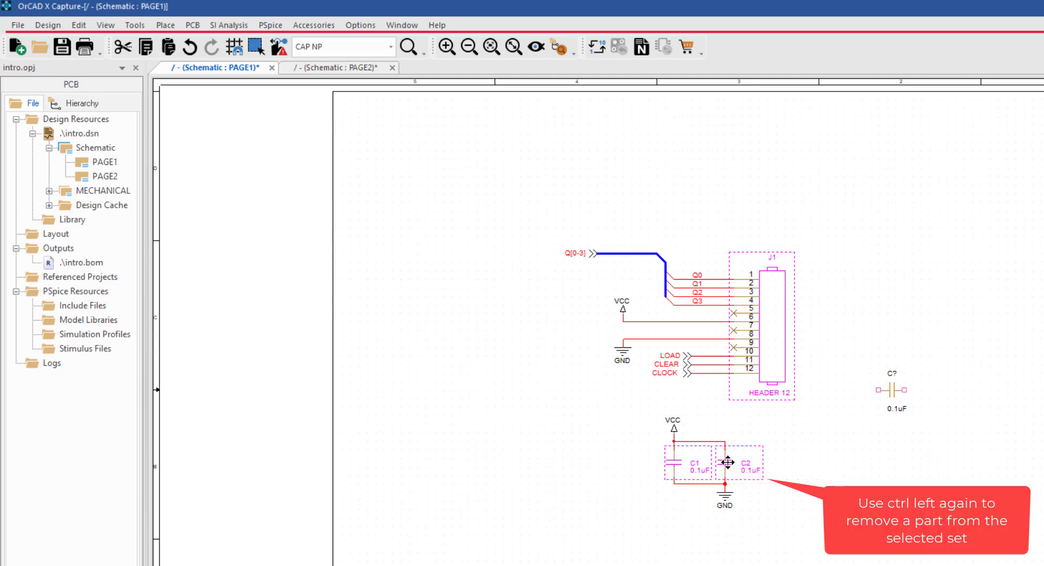
pyautogui.keyDown('ctrl'); pyautogui.click(728, 461); pyautogui.keyUp('ctrl')
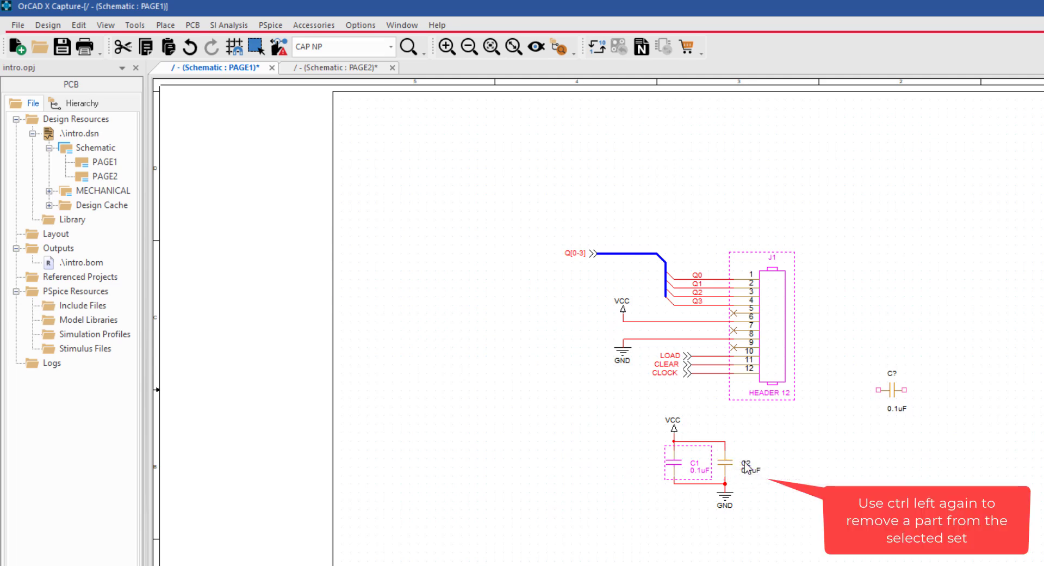
pyautogui.click(834, 439)
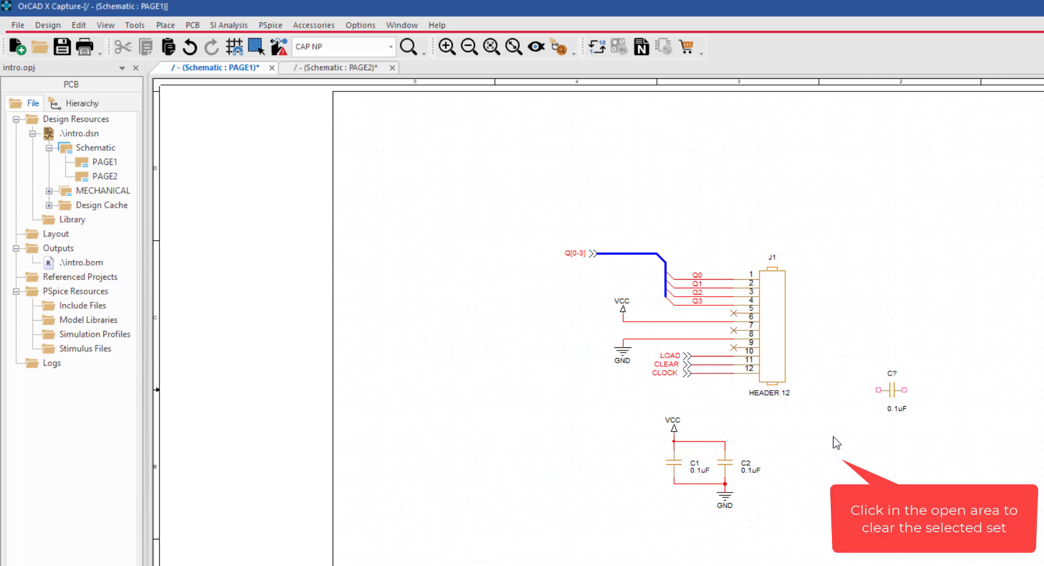
# Box-select the pasted capacitor to the right of the J1 header and delete it
pyautogui.moveTo(858, 355); pyautogui.dragTo(931, 433)
pyautogui.press('Delete')
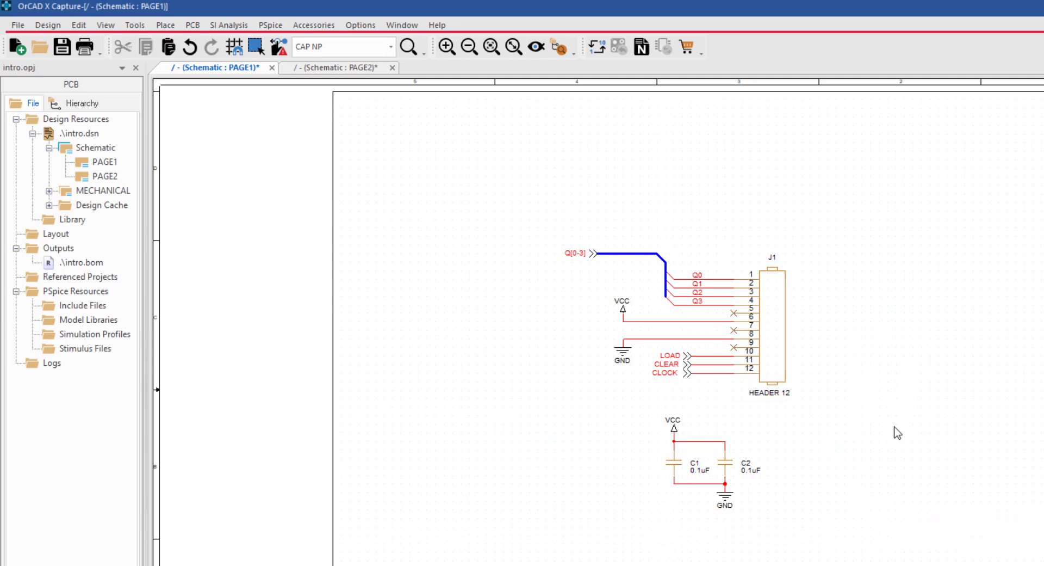
# Select the entire J1 header and capacitor circuit and move it to the upper-right corner of the sheet
pyautogui.moveTo(531, 250); pyautogui.dragTo(859, 523)
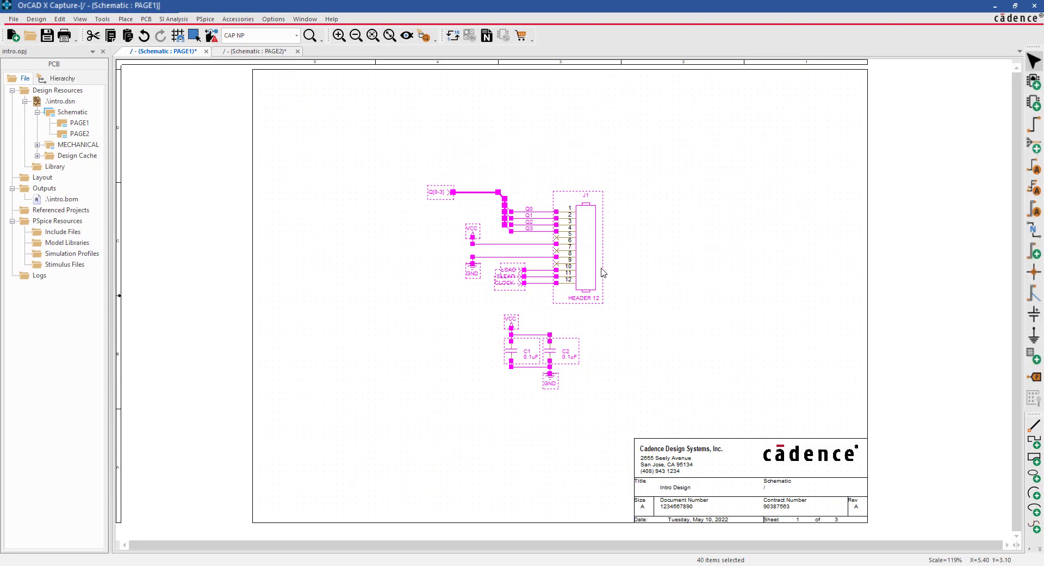
pyautogui.moveTo(586, 260); pyautogui.dragTo(773, 177)
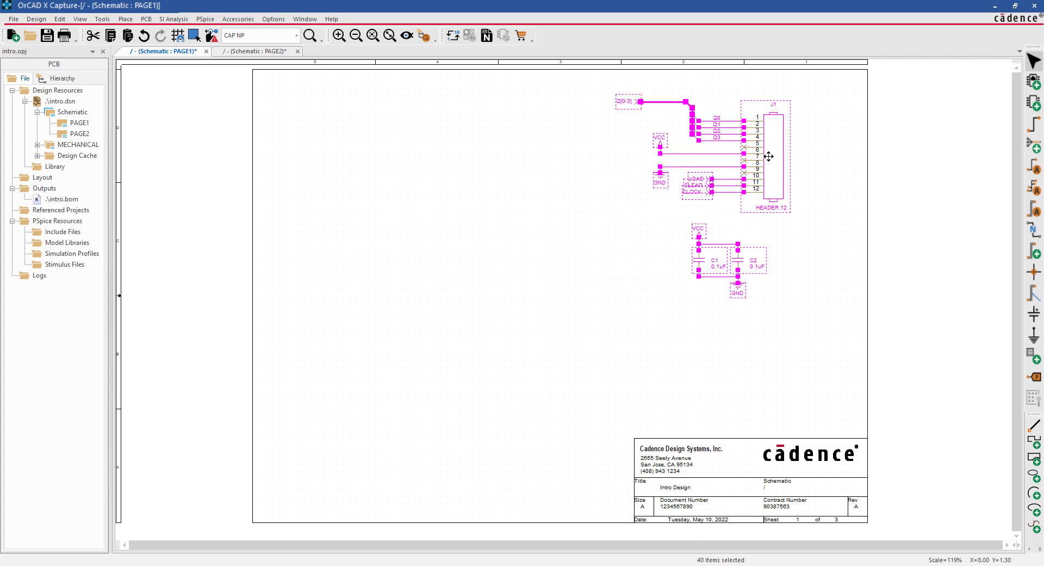
# Copy the selected circuit, paste a duplicate in the empty area toward the lower left of the sheet, and delete the duplicate
pyautogui.rightClick(774, 160)
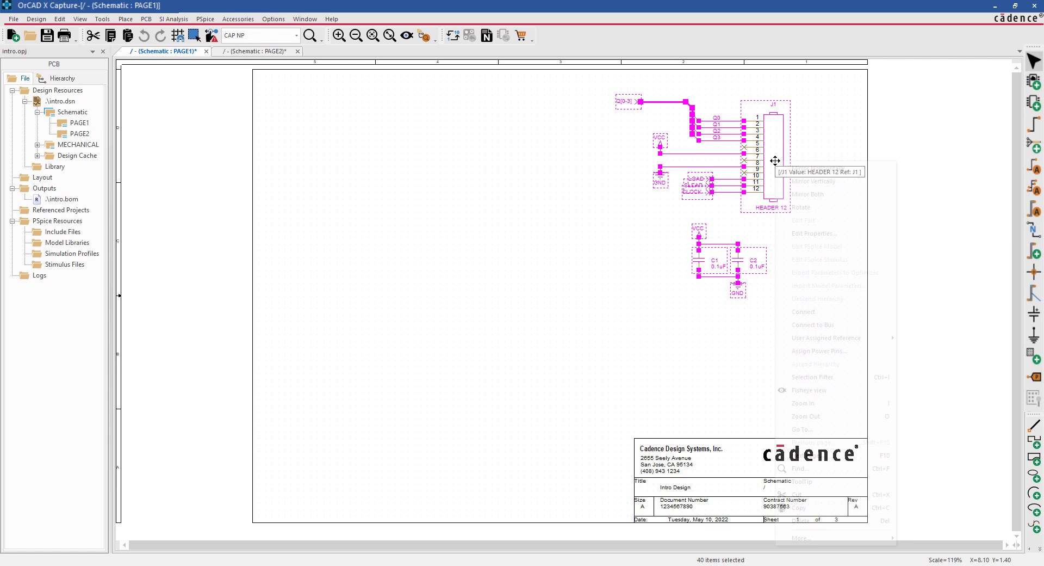
pyautogui.click(807, 510)
pyautogui.click(434, 257)
pyautogui.rightClick(435, 254)
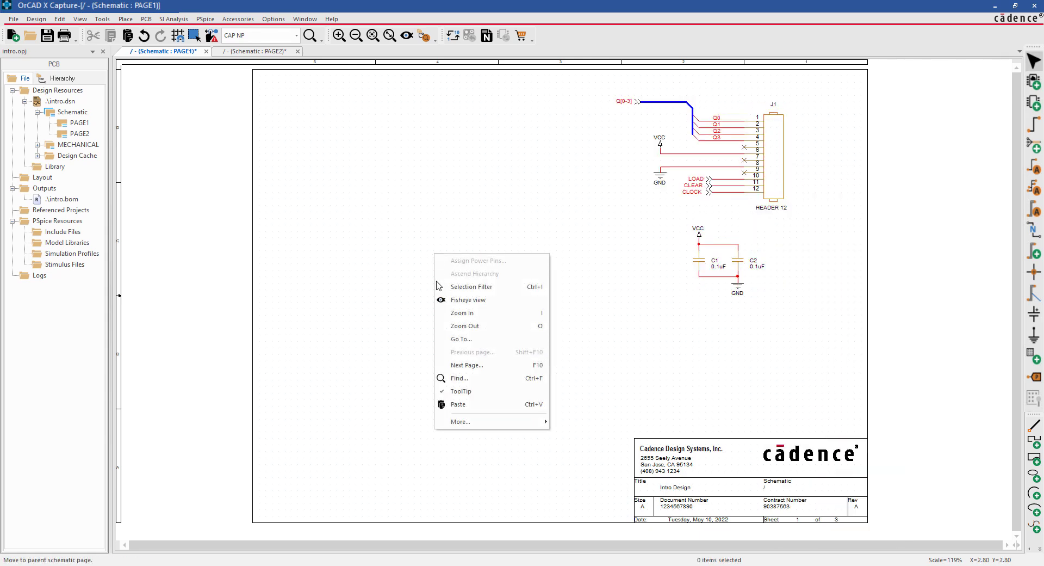
pyautogui.click(459, 401)
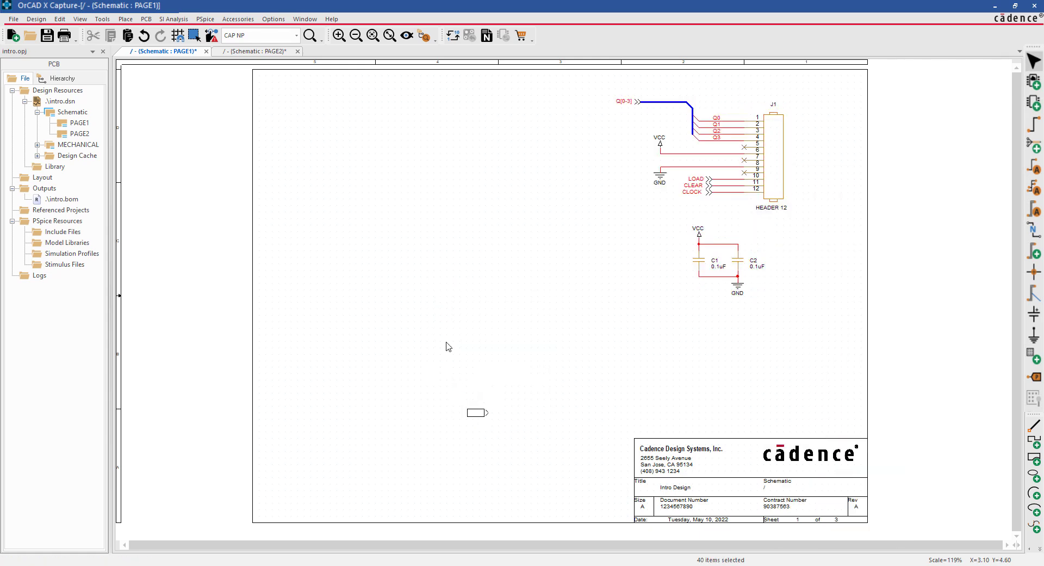
pyautogui.click(380, 241)
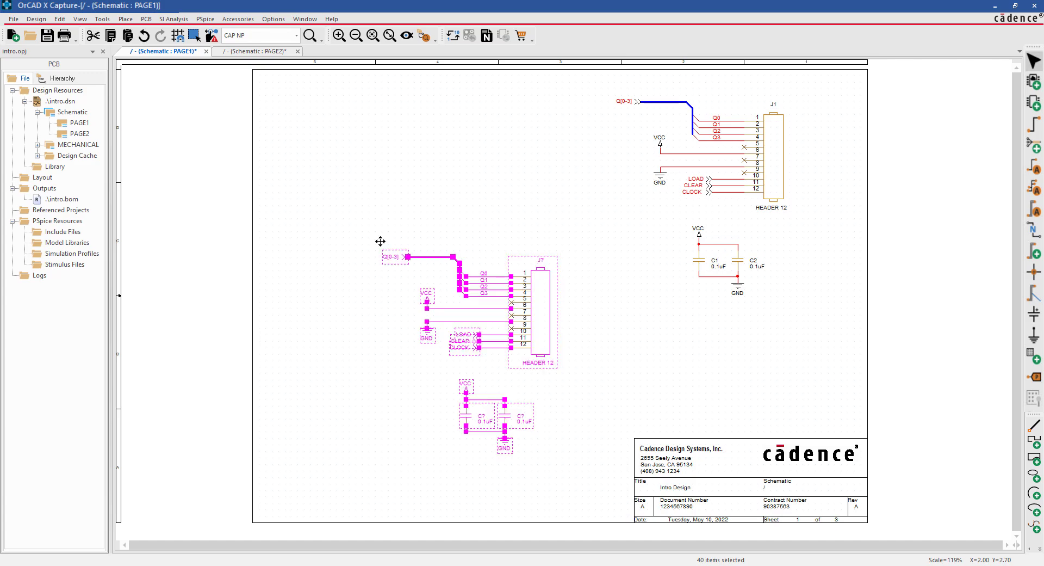
pyautogui.press('Delete')
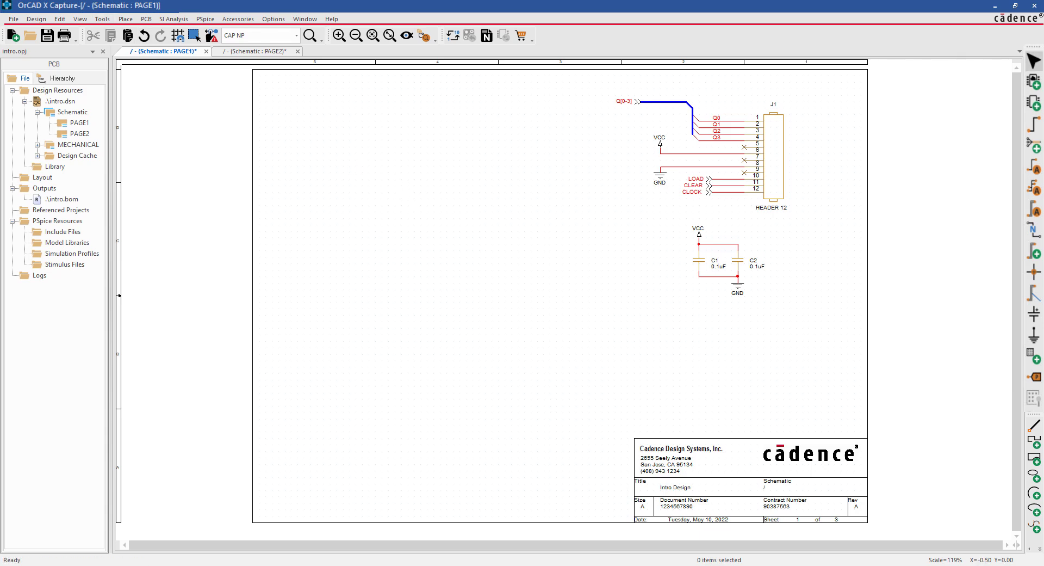
# Compare the tool and placement commands available with the schematic page active against those available with the intro.dsn design selected
pyautogui.click(100, 20)
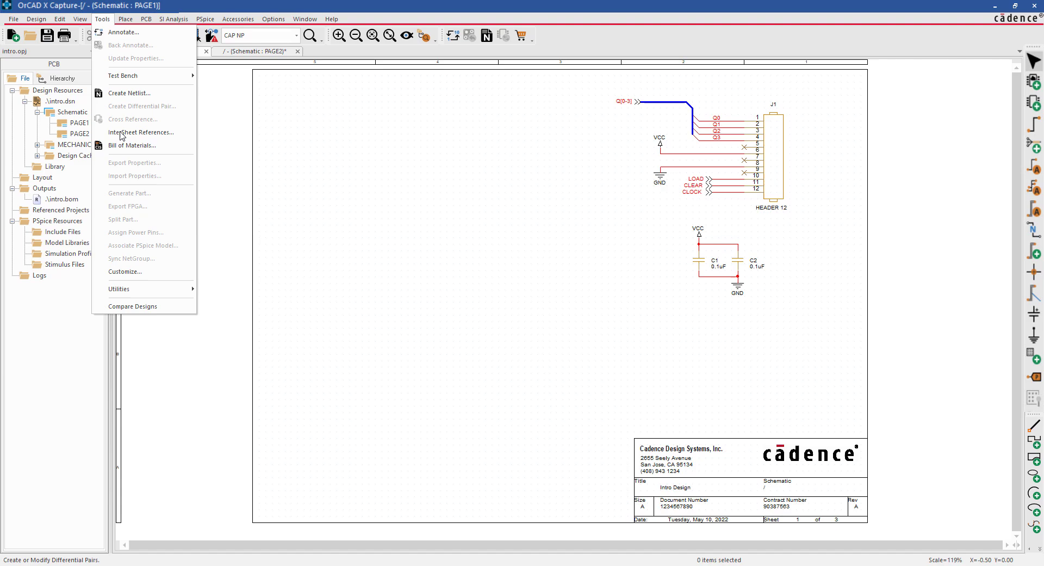
pyautogui.click(102, 19)
pyautogui.click(125, 19)
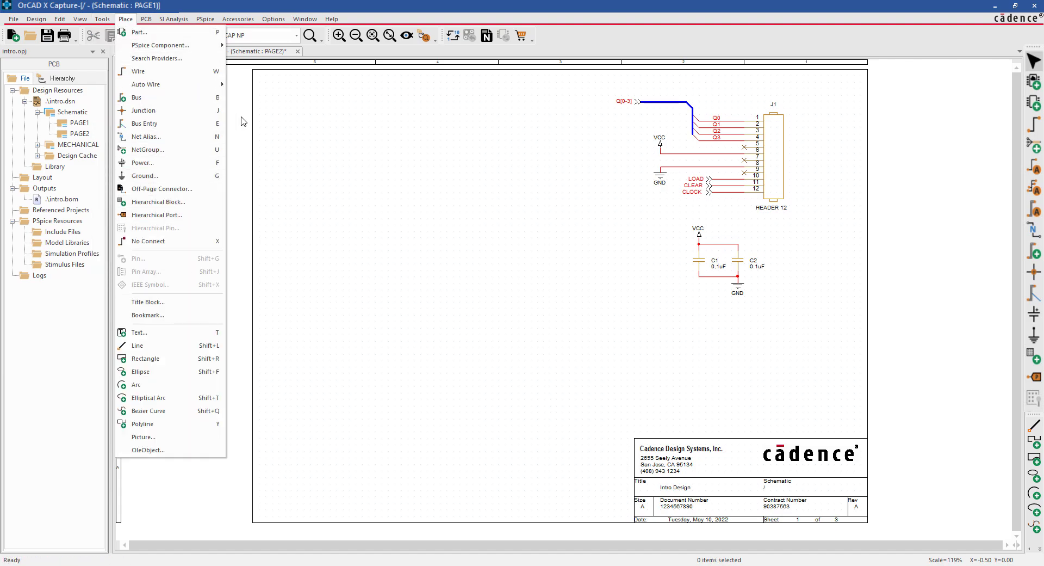
pyautogui.click(317, 126)
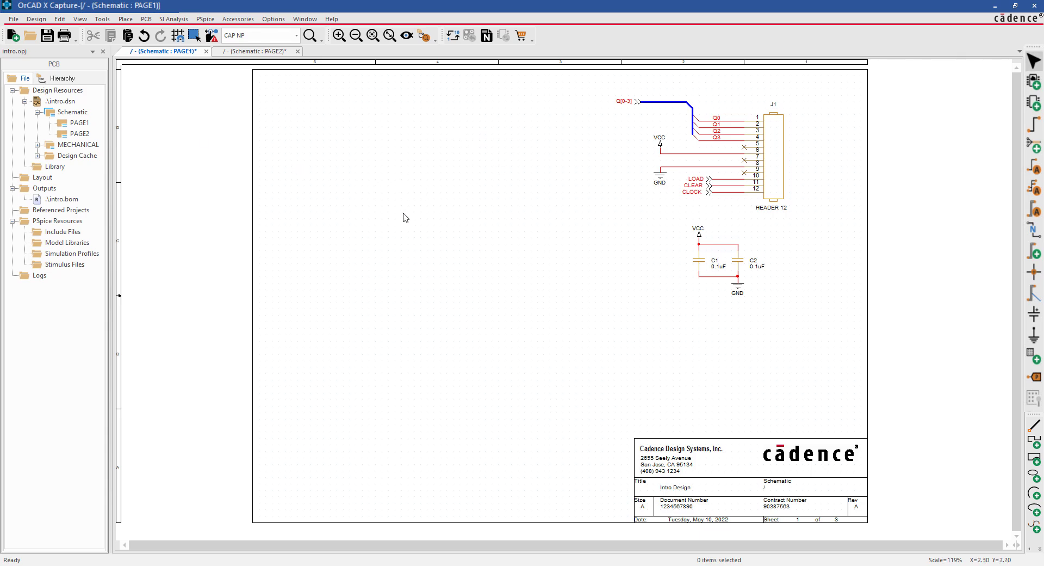
pyautogui.click(72, 107)
pyautogui.click(70, 103)
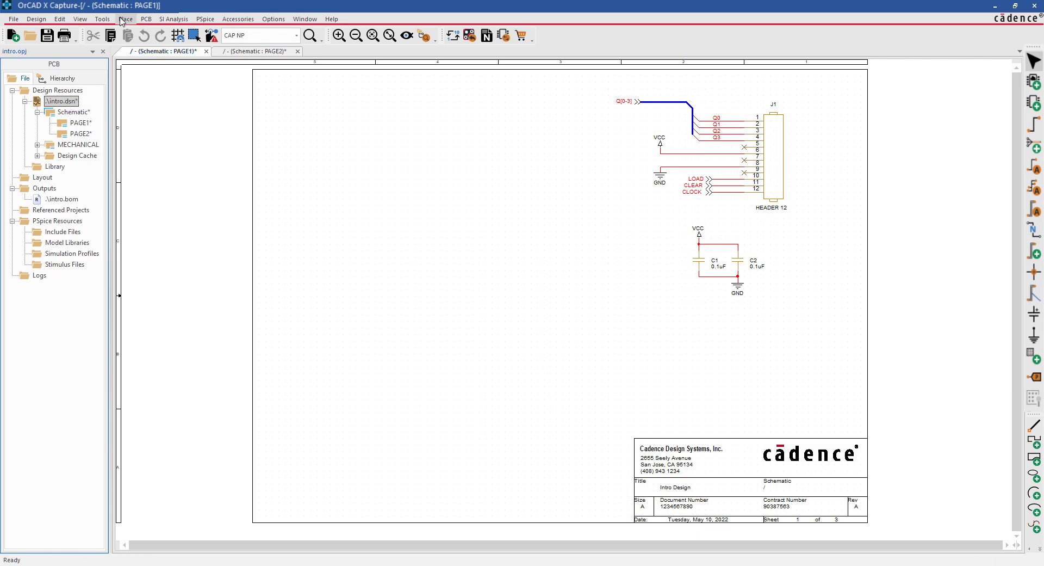
pyautogui.click(103, 19)
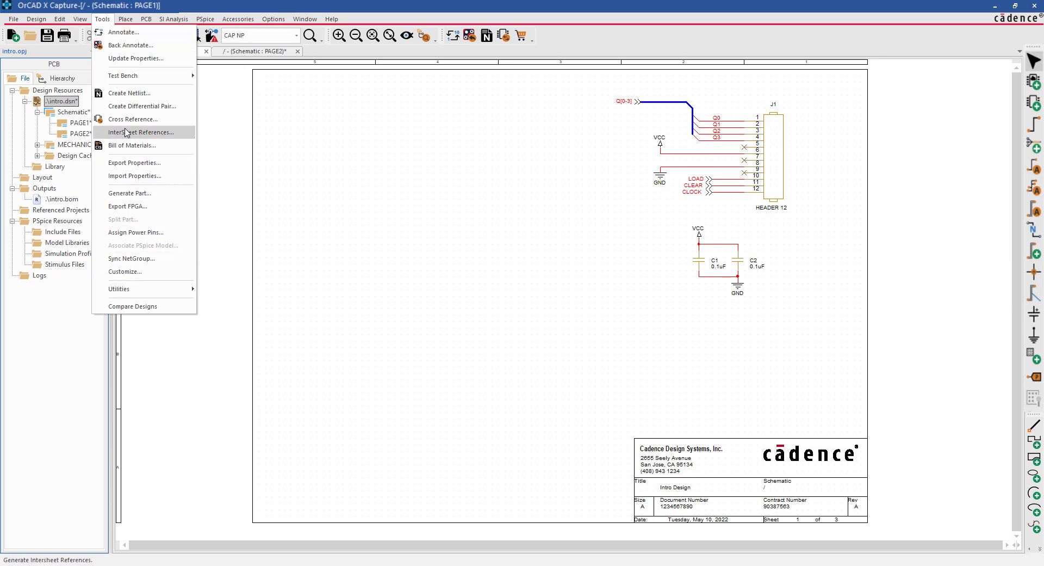
pyautogui.moveTo(130, 20)
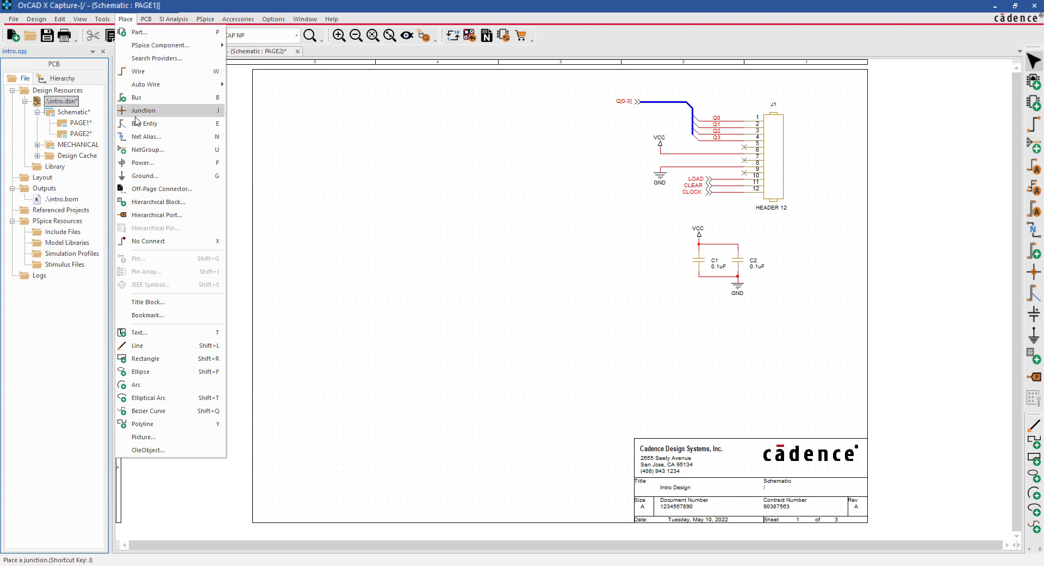
# Select the intro.dsn design in the project and save it with all its modified schematic pages
pyautogui.click(68, 104)
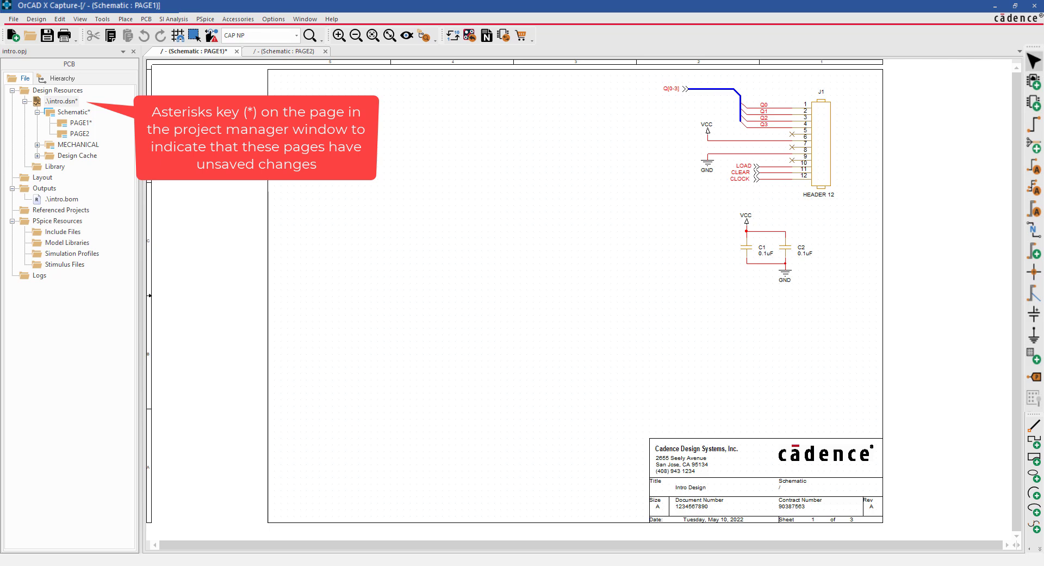
pyautogui.click(70, 103)
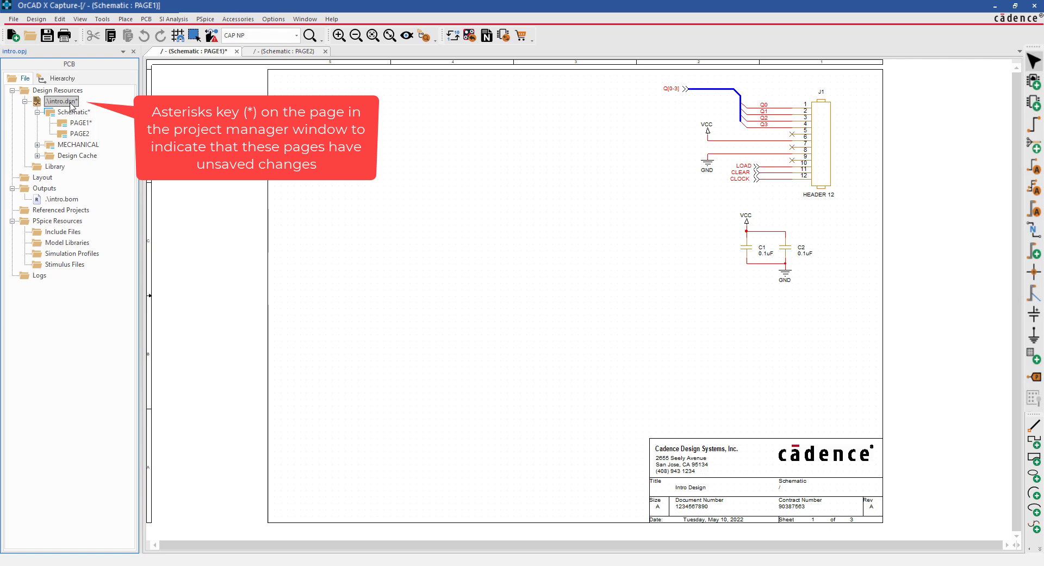
pyautogui.hotkey('ctrl', 's')
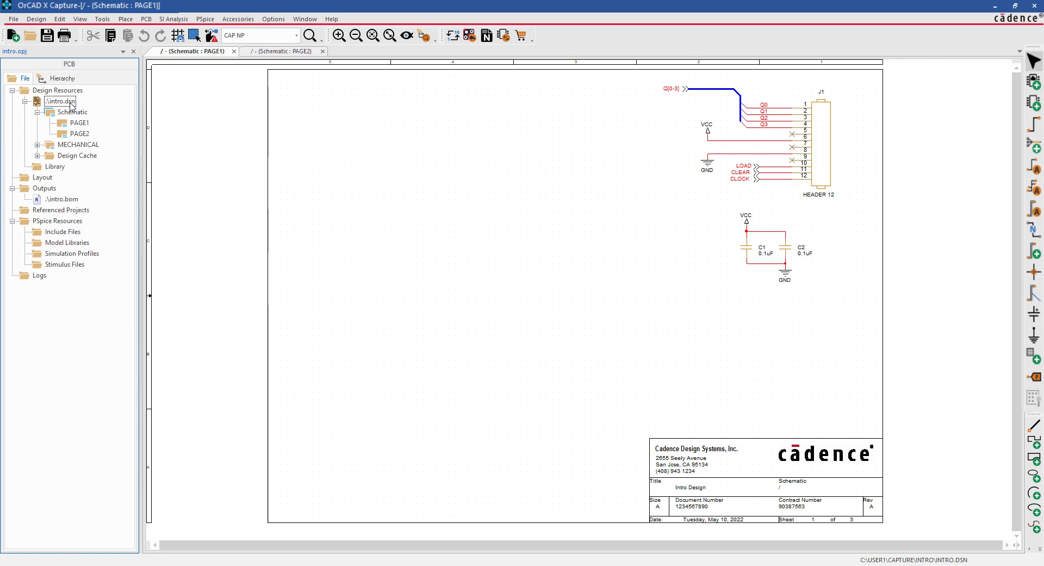